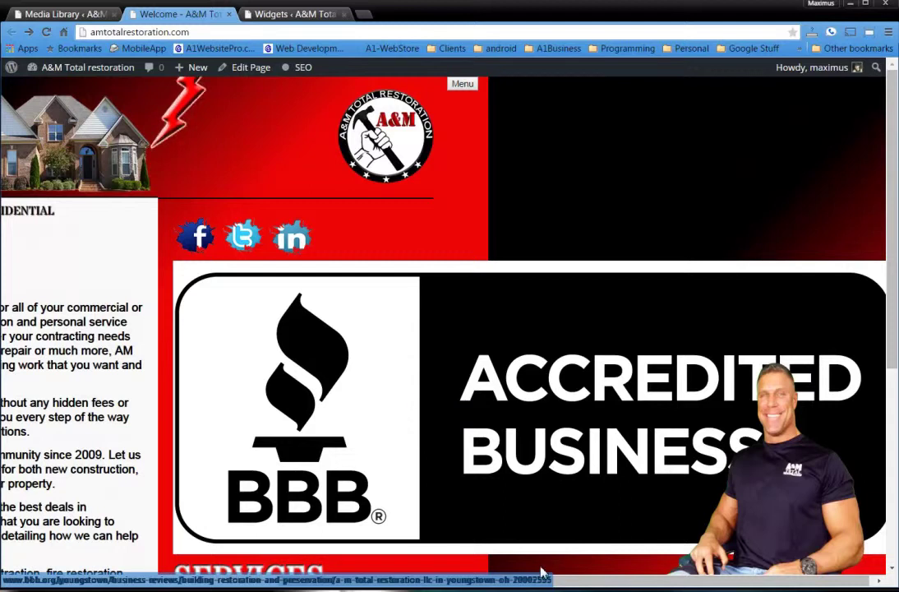
# Add width="250px" to the BBB logo's image tag in the sidebar text widget, save it, and reload the site's home page
pyautogui.click(288, 14)
pyautogui.moveTo(626, 358); pyautogui.dragTo(632, 428)
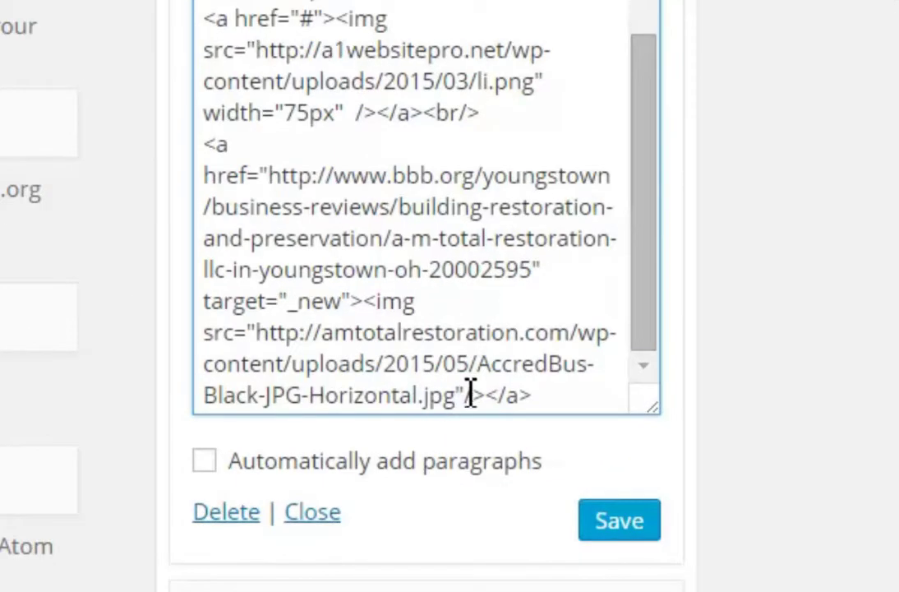
pyautogui.click(554, 430)
pyautogui.write('width')
pyautogui.write('="5')
pyautogui.write('50')
pyautogui.write('px"')
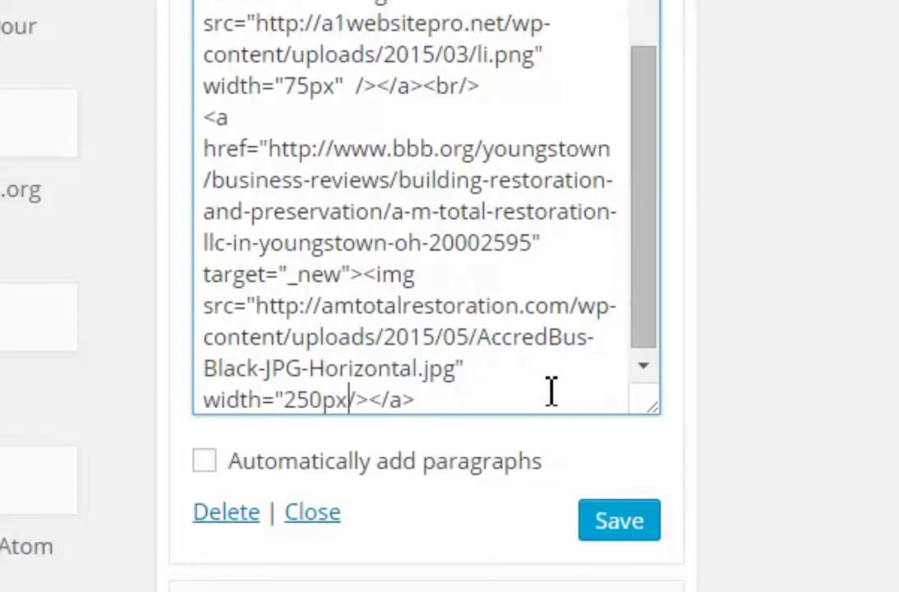
pyautogui.click(624, 519)
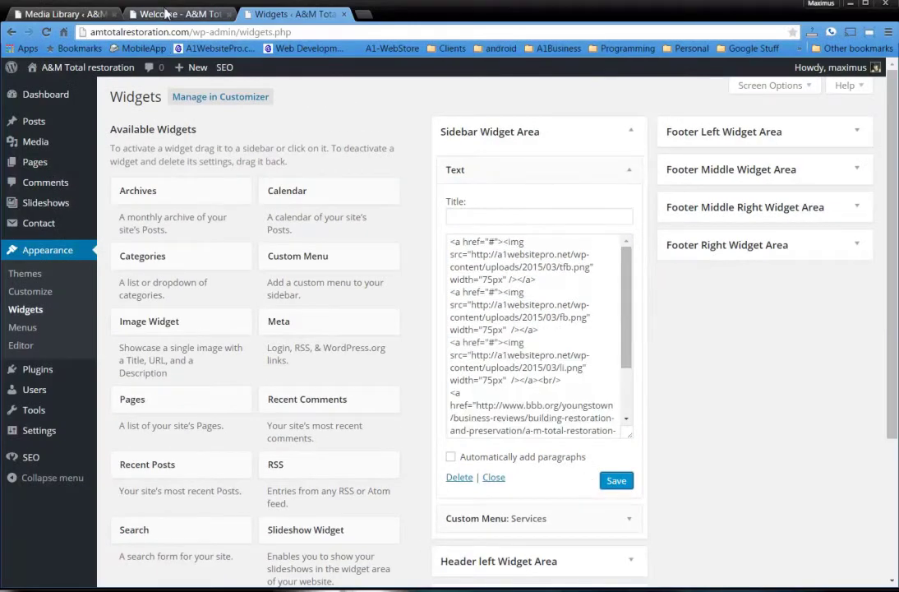
pyautogui.click(177, 14)
pyautogui.click(47, 31)
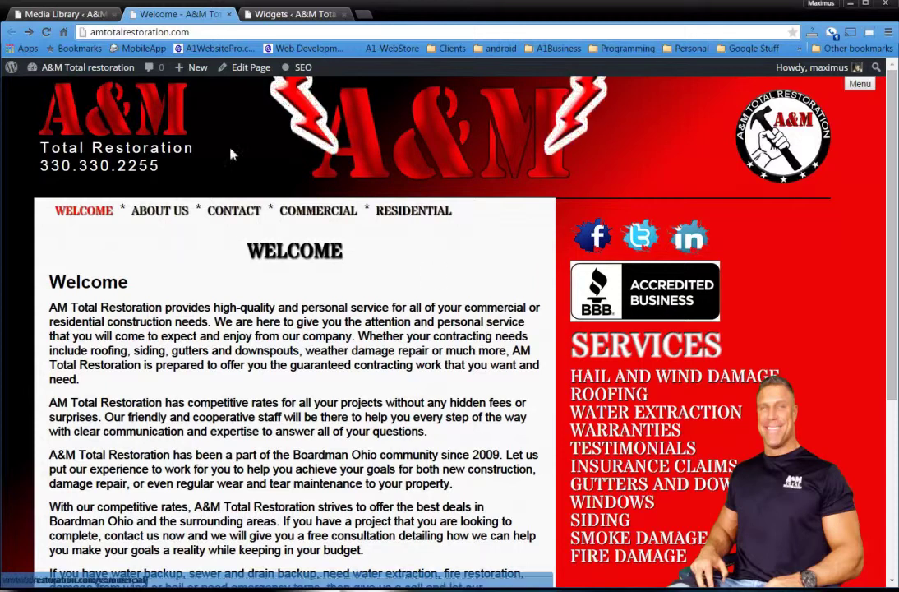
# Upload the AccredBus Blue JPG Horizontal file from the BBB_Logos folder to the media library
pyautogui.click(74, 15)
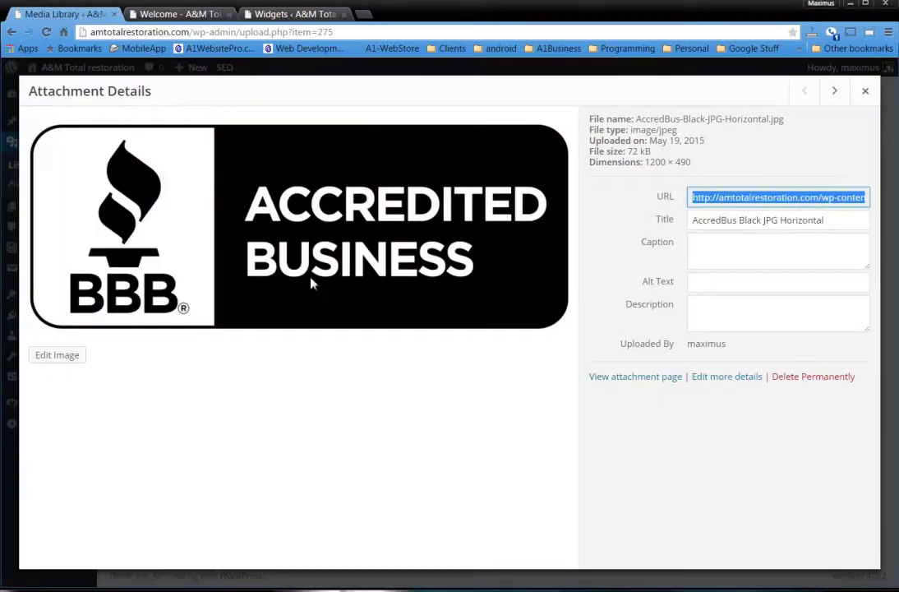
pyautogui.click(866, 92)
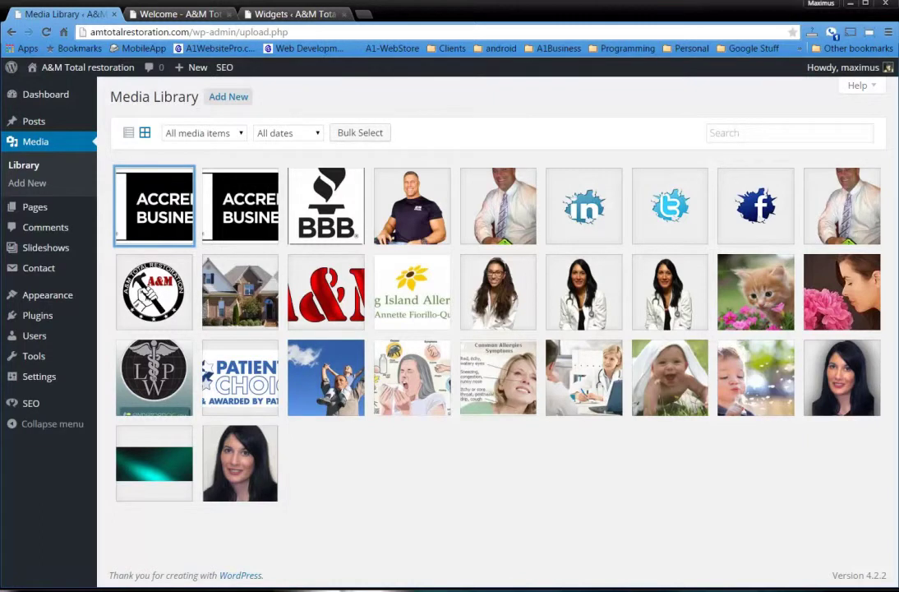
pyautogui.moveTo(512, 145); pyautogui.dragTo(586, 125)
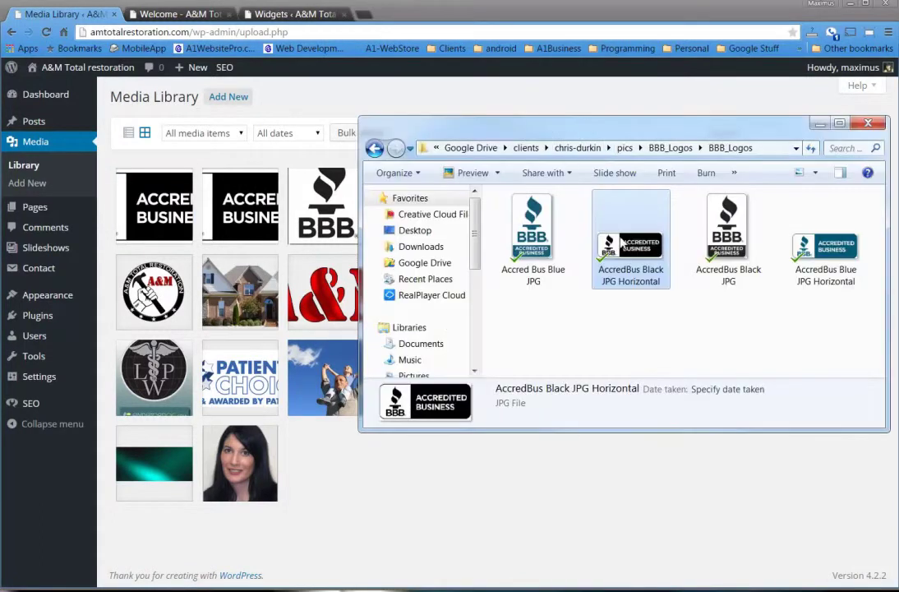
pyautogui.click(832, 249)
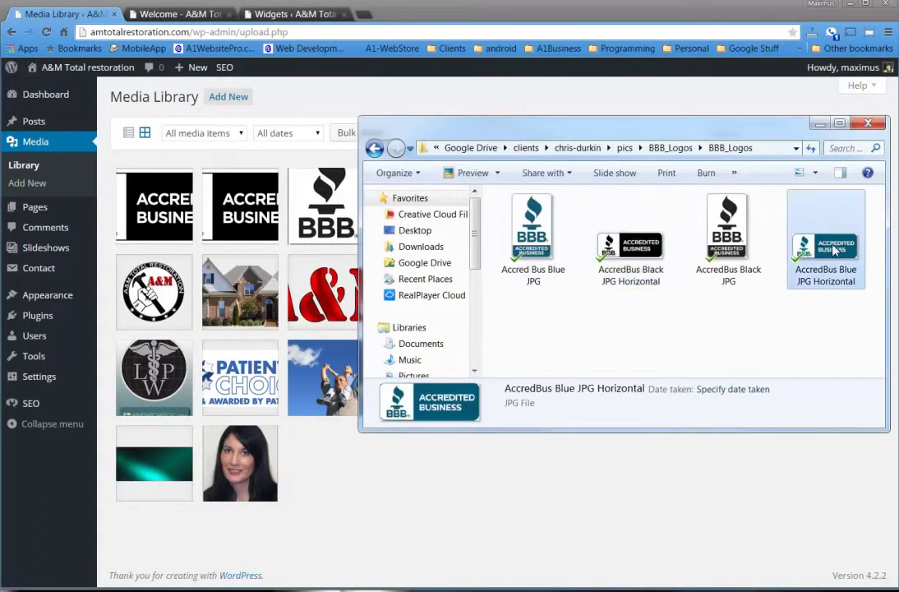
pyautogui.moveTo(834, 251); pyautogui.dragTo(401, 518)
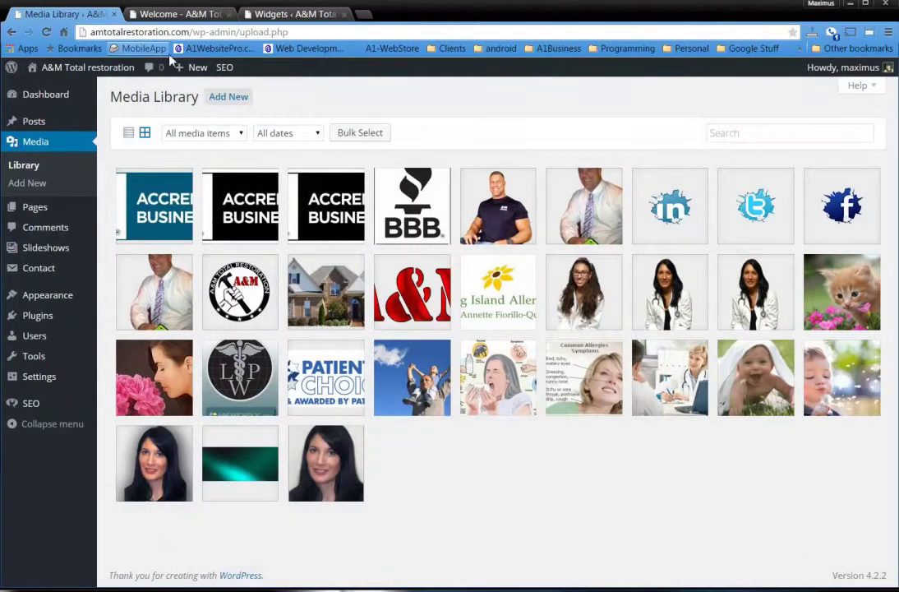
# Open the attachment details of the AccredBus Black JPG Horizontal image and check its file size and dimensions
pyautogui.click(233, 204)
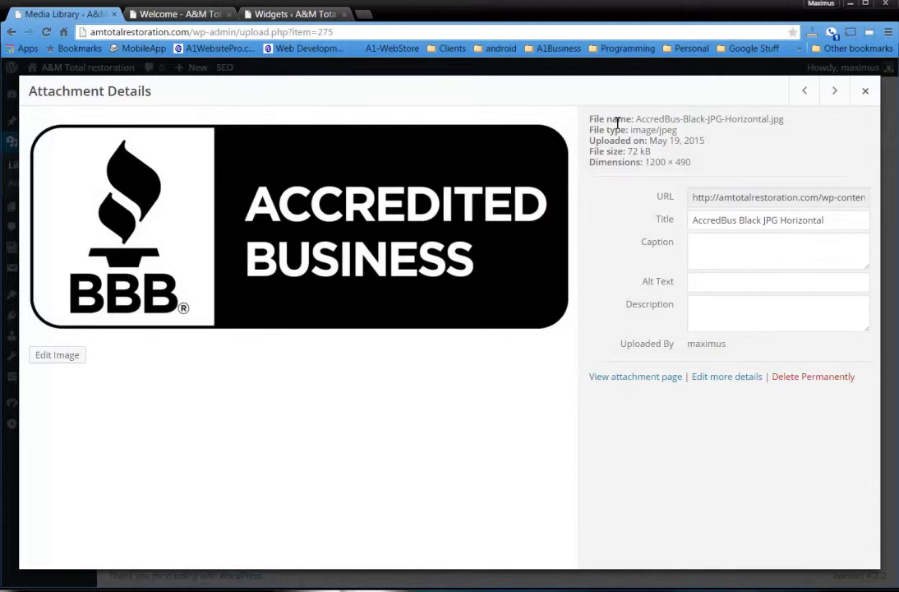
pyautogui.moveTo(593, 117); pyautogui.dragTo(719, 165)
pyautogui.click(719, 166)
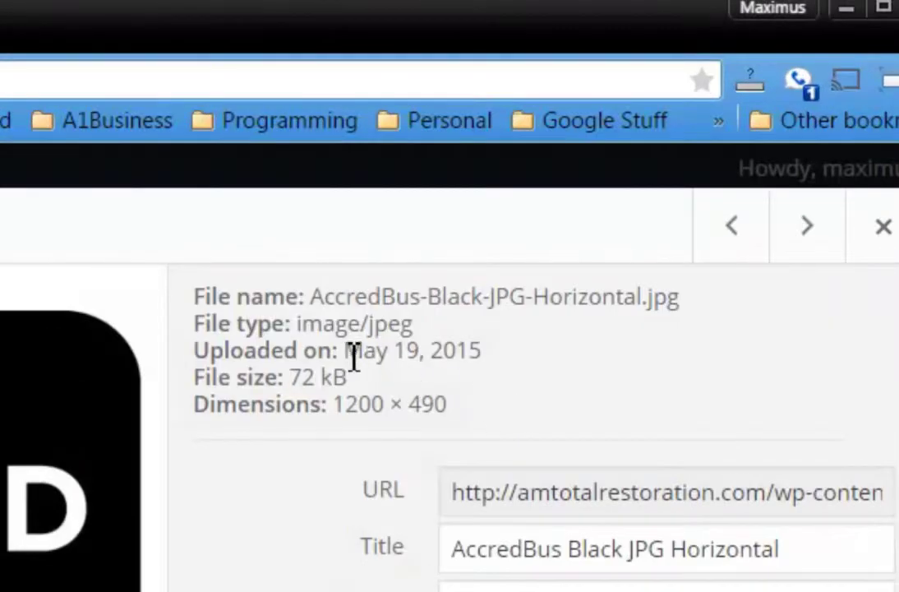
pyautogui.moveTo(292, 377); pyautogui.dragTo(367, 380)
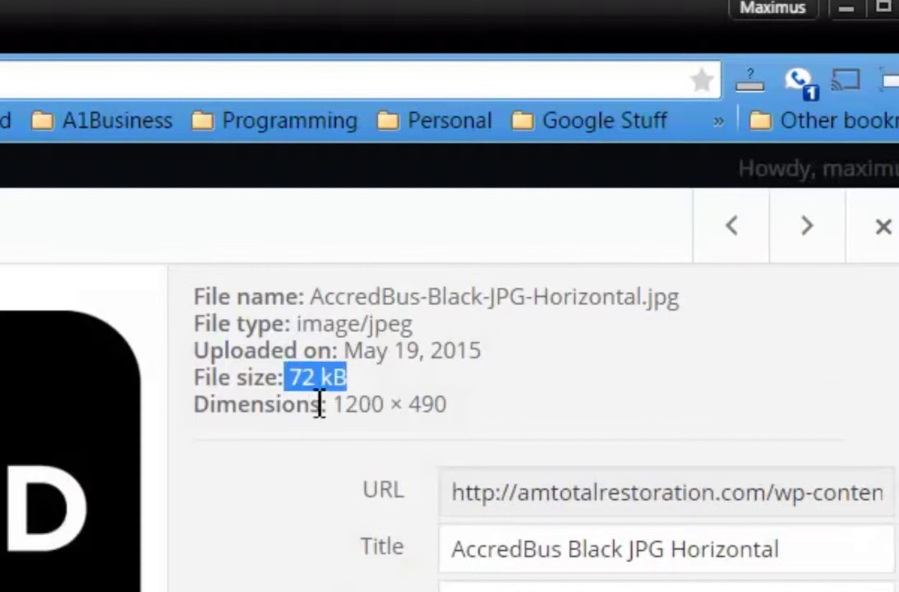
pyautogui.moveTo(335, 404); pyautogui.dragTo(450, 406)
pyautogui.click(427, 404)
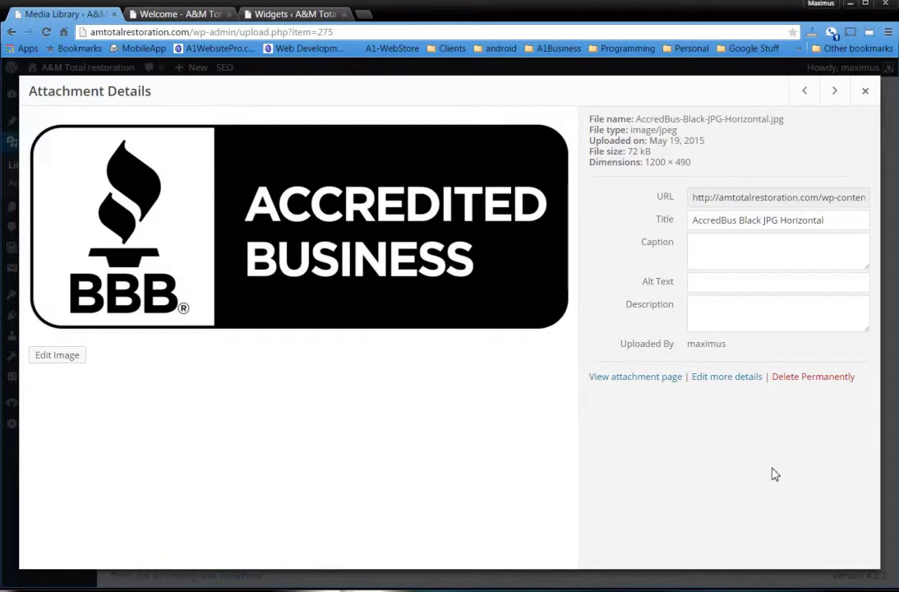
pyautogui.click(59, 356)
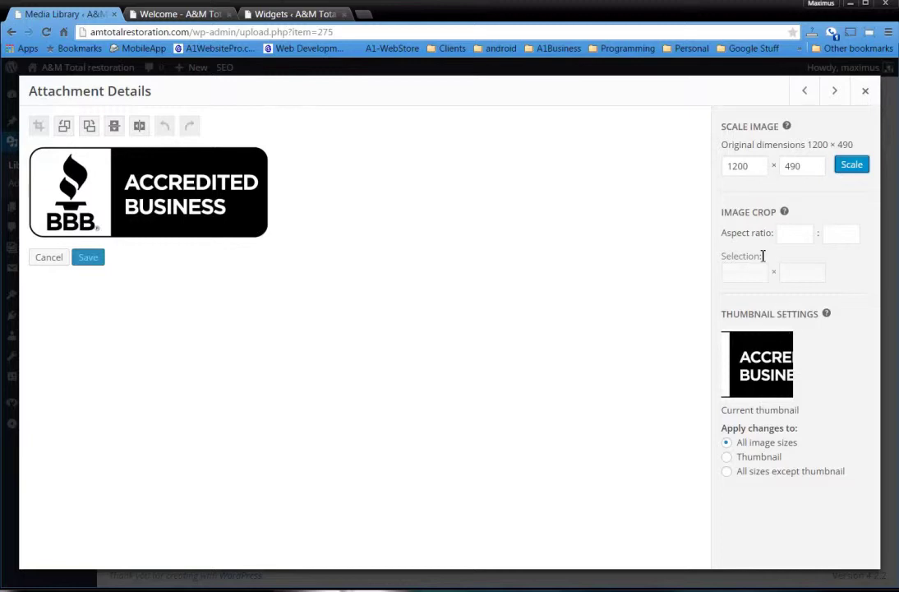
pyautogui.click(866, 91)
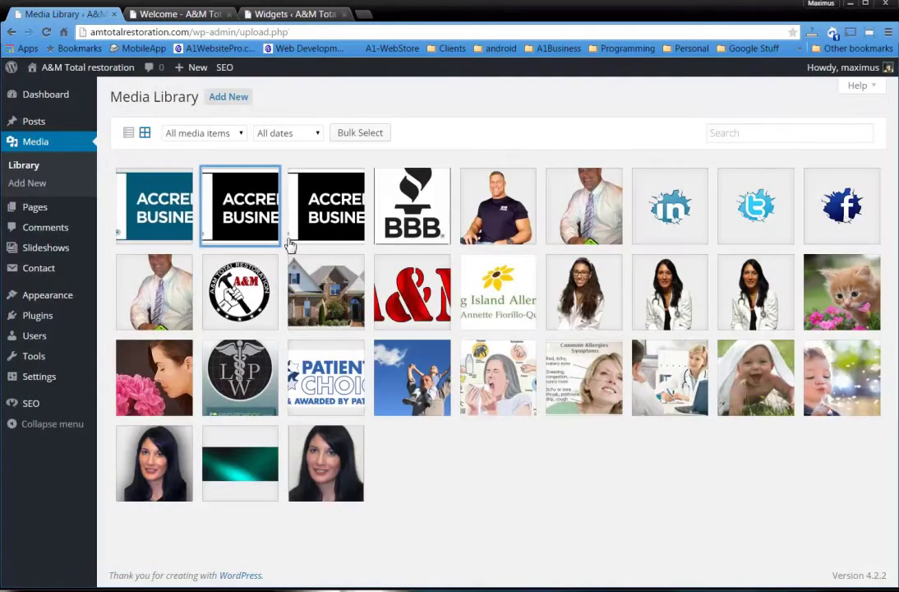
pyautogui.click(254, 226)
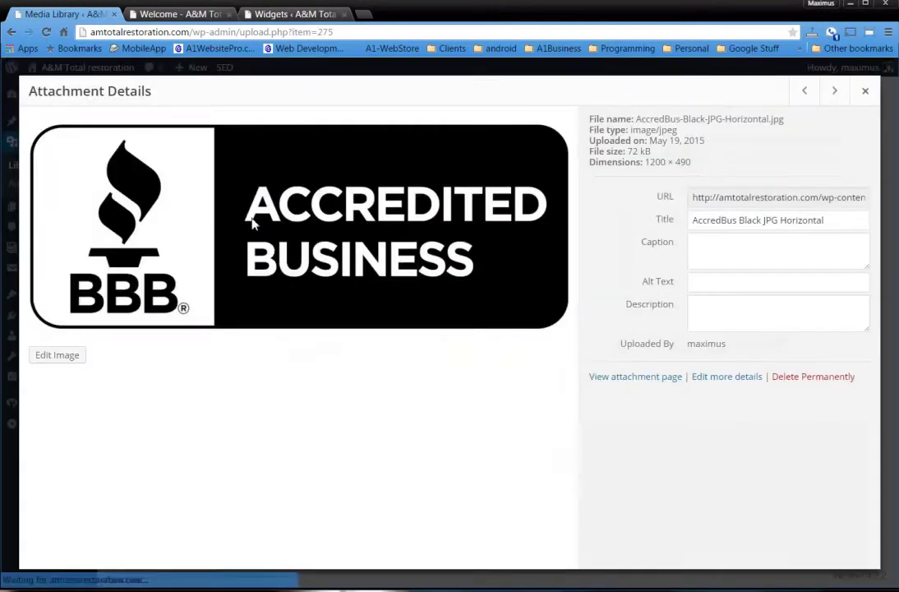
# Open the black horizontal logo's full edit page, scale the image to 250 × 102, and update the attachment
pyautogui.click(736, 381)
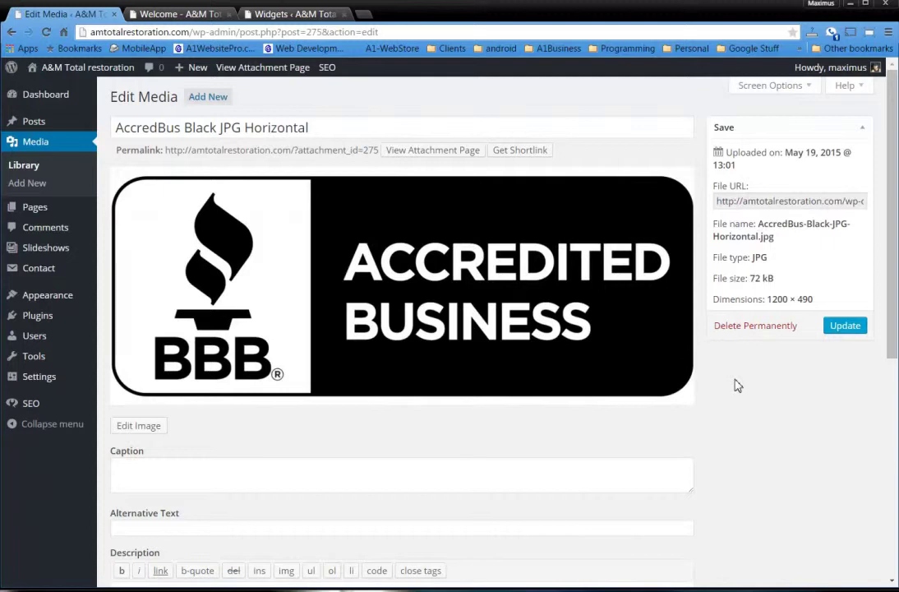
pyautogui.click(151, 433)
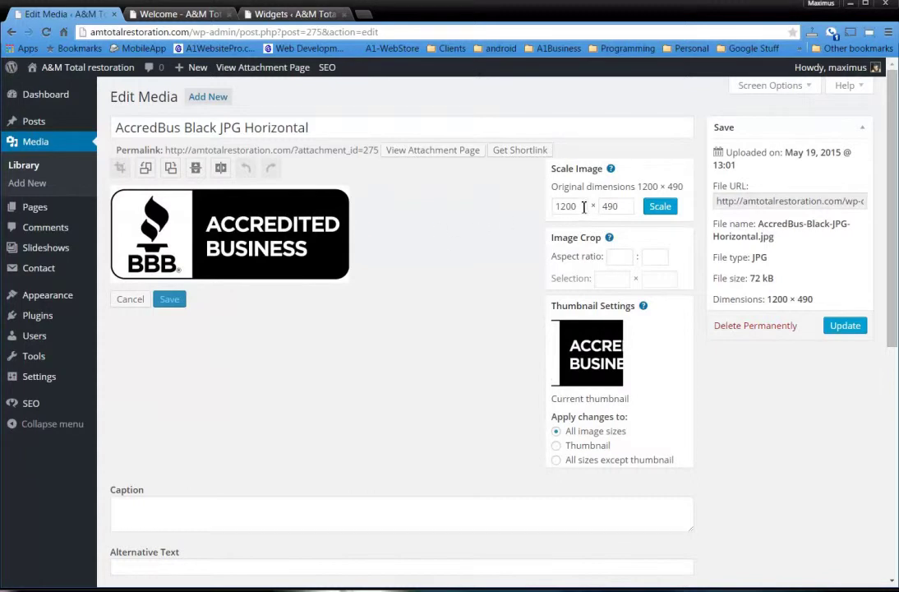
pyautogui.moveTo(584, 207); pyautogui.dragTo(536, 206)
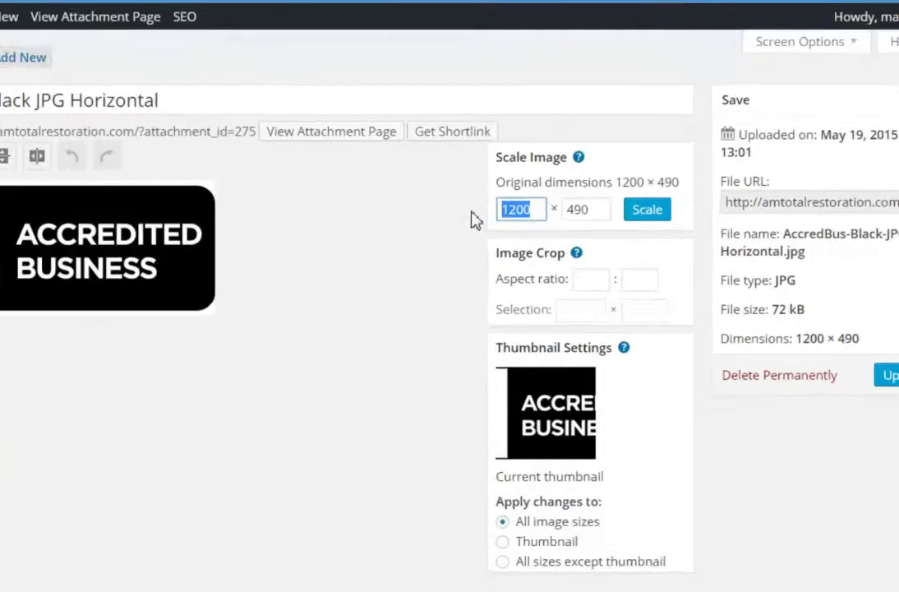
pyautogui.write('250')
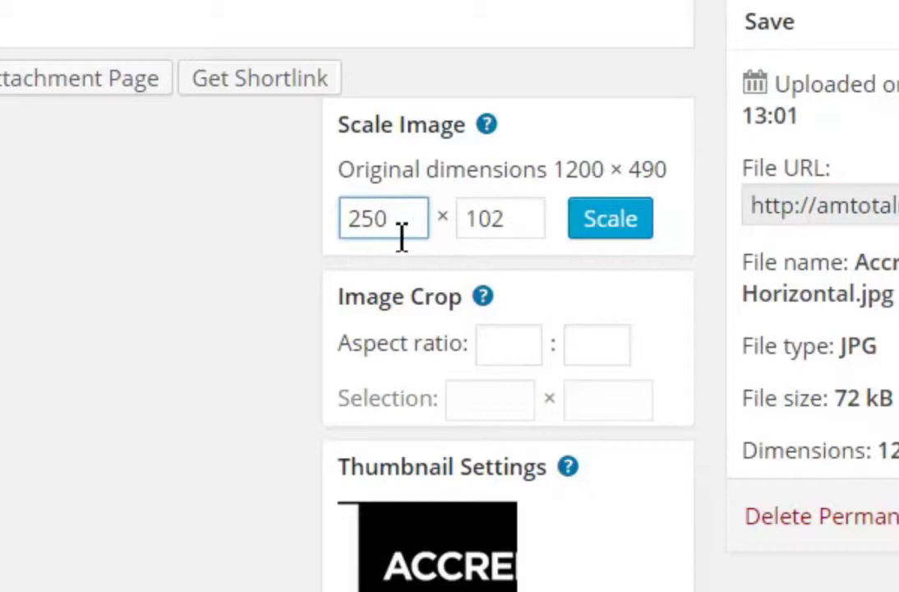
pyautogui.click(610, 242)
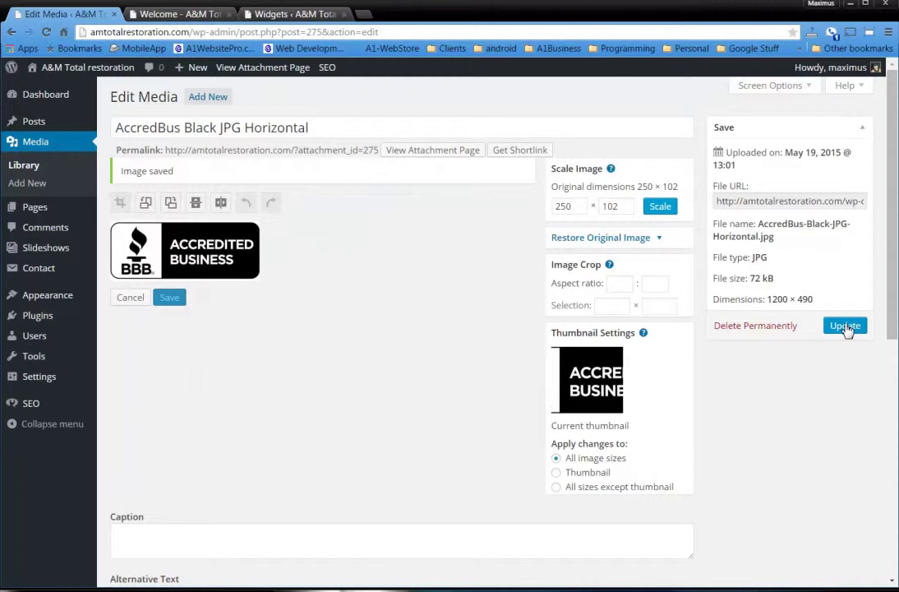
pyautogui.click(845, 327)
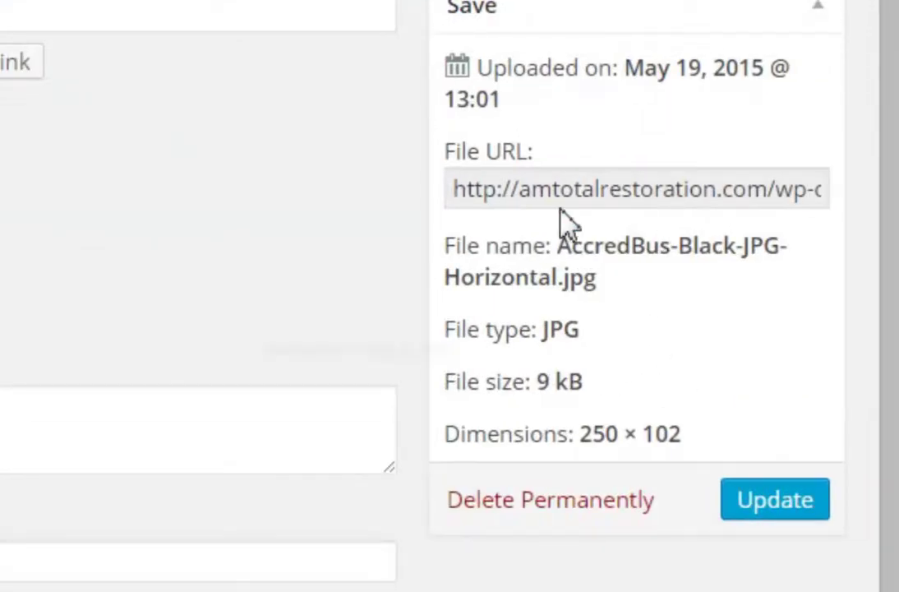
# Copy the full file URL of the scaled black horizontal logo
pyautogui.moveTo(552, 193); pyautogui.dragTo(888, 198)
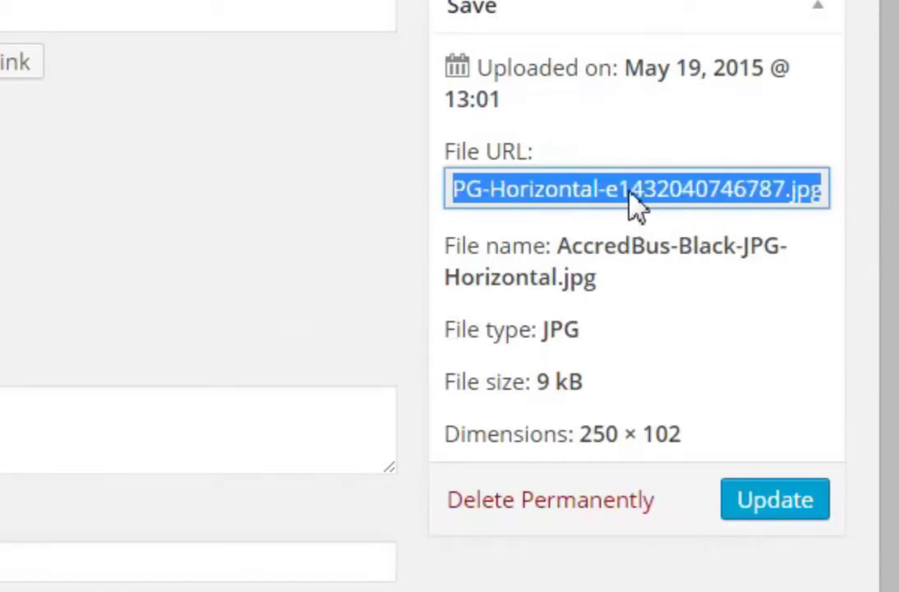
pyautogui.click(690, 194)
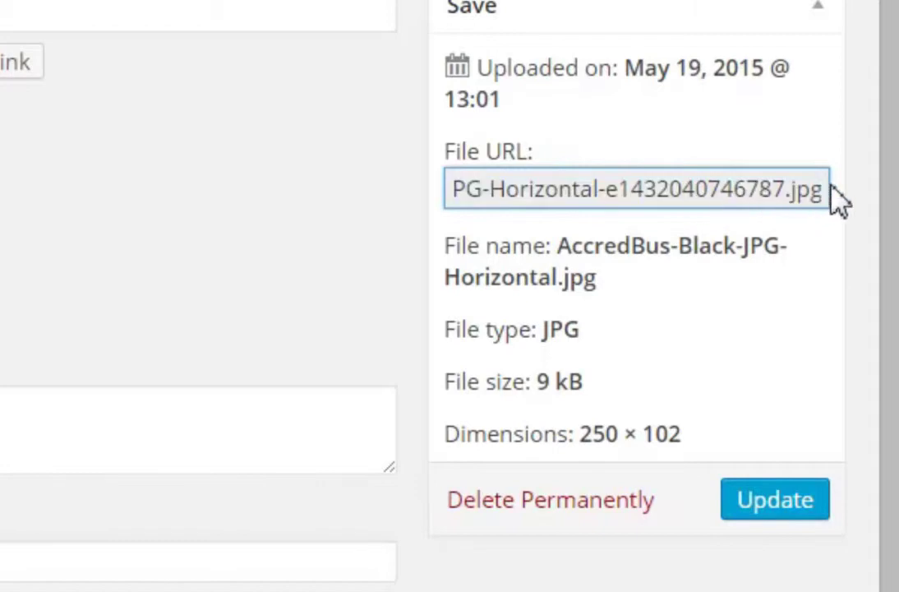
pyautogui.moveTo(827, 189); pyautogui.dragTo(253, 200)
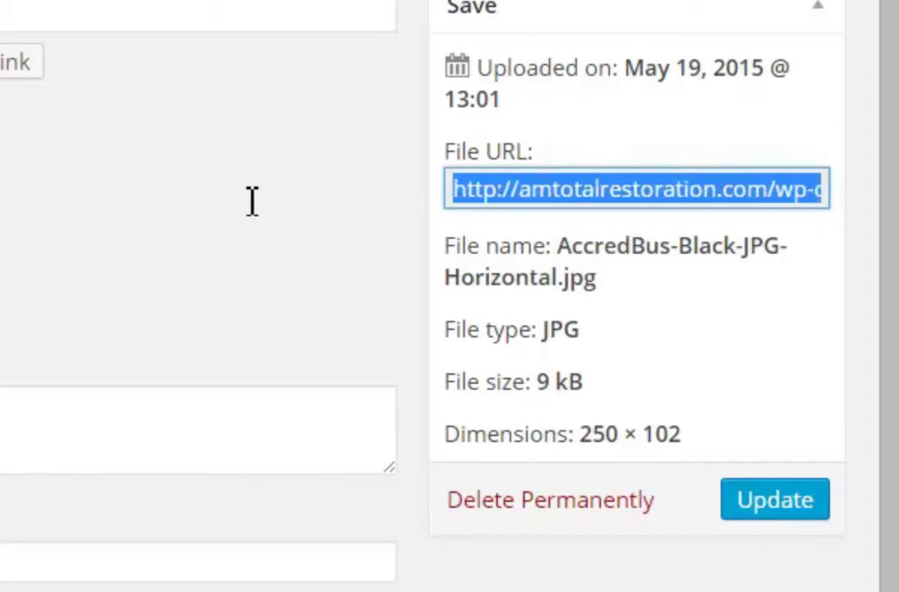
pyautogui.rightClick(580, 194)
pyautogui.click(559, 220)
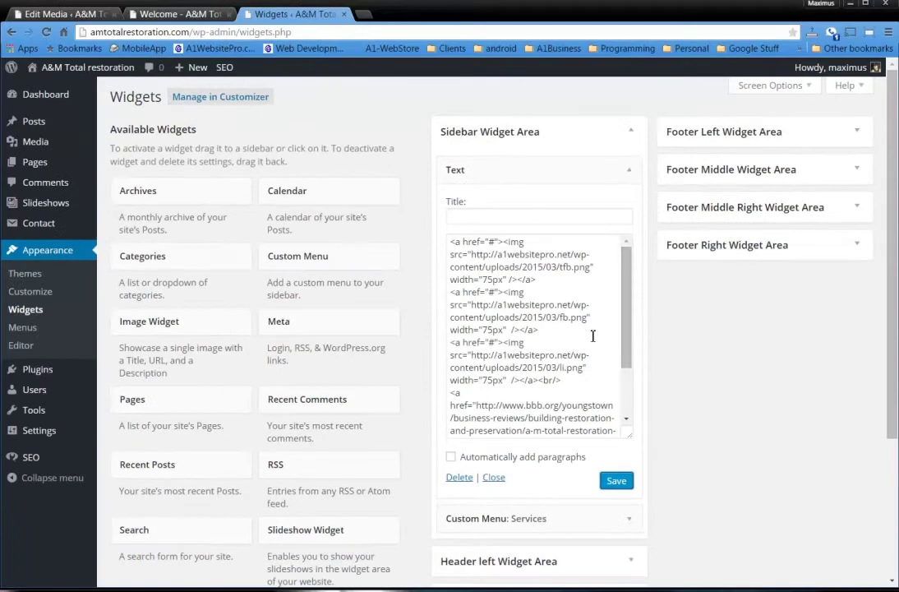
# Replace the BBB logo's image source in the sidebar text widget with the copied URL, save it, and reload the home page
pyautogui.moveTo(626, 321); pyautogui.dragTo(628, 381)
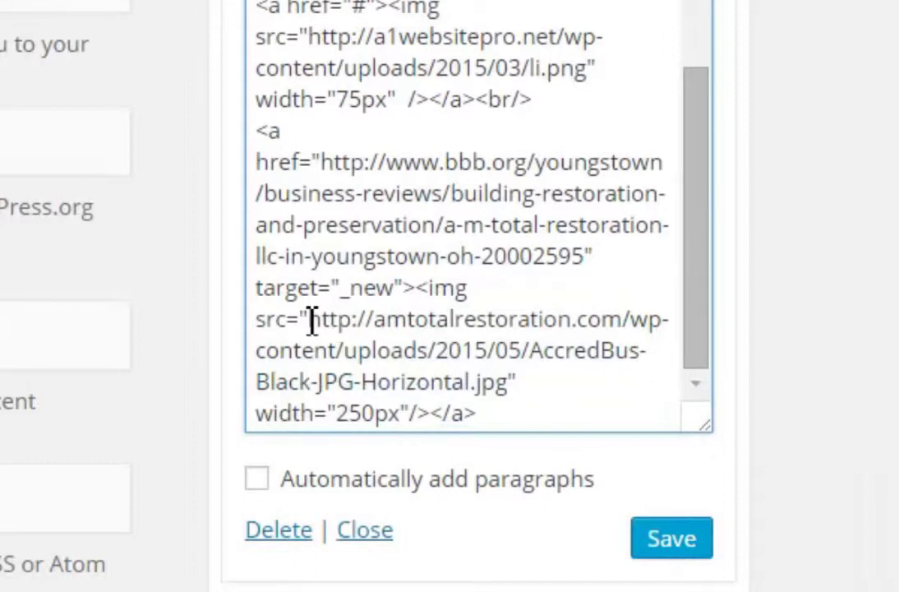
pyautogui.moveTo(310, 321); pyautogui.dragTo(508, 380)
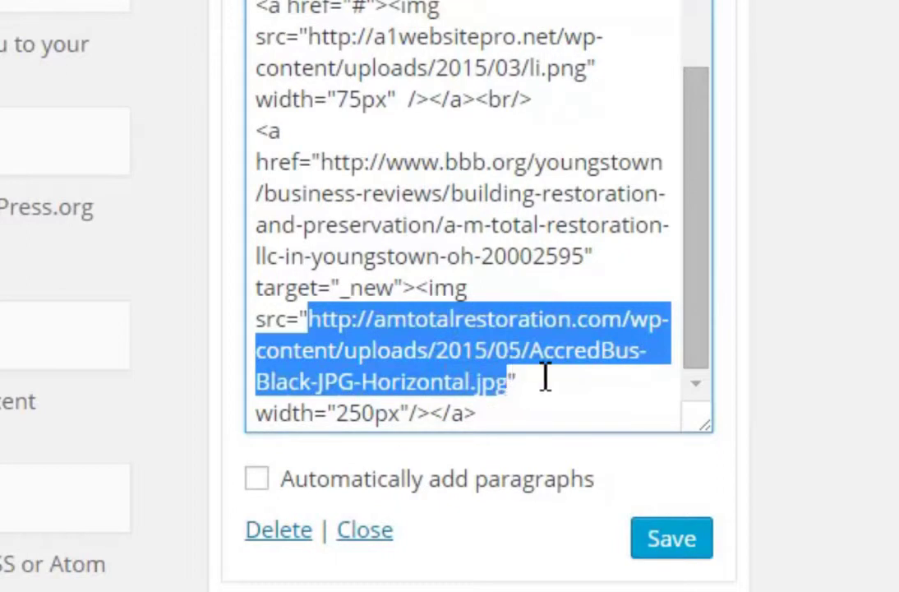
pyautogui.hotkey('ctrl', 'v')
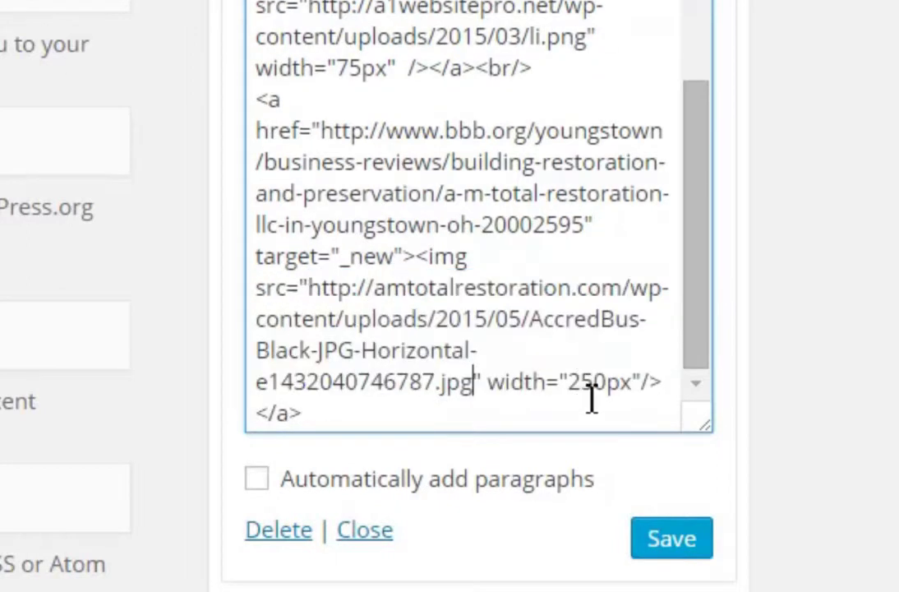
pyautogui.click(686, 549)
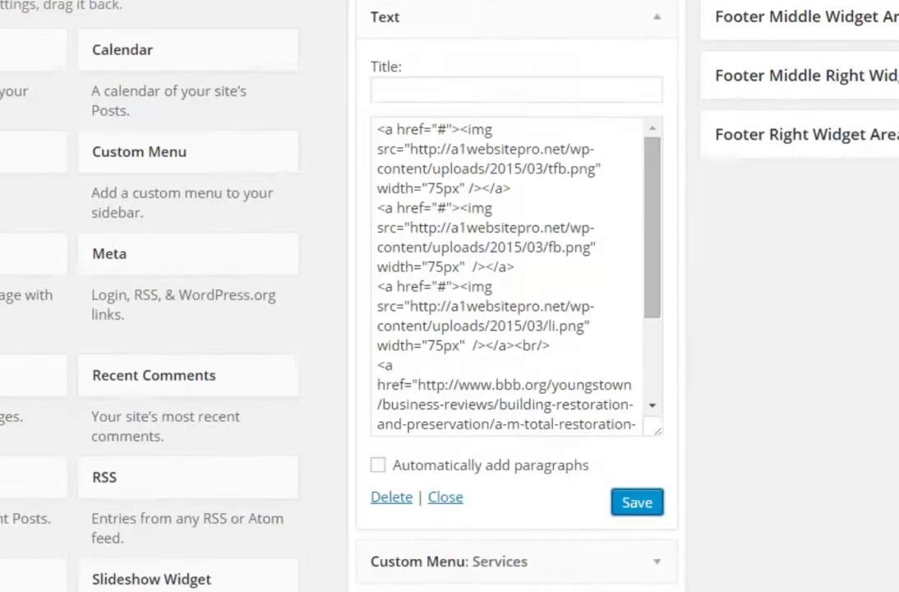
pyautogui.click(169, 14)
pyautogui.click(49, 33)
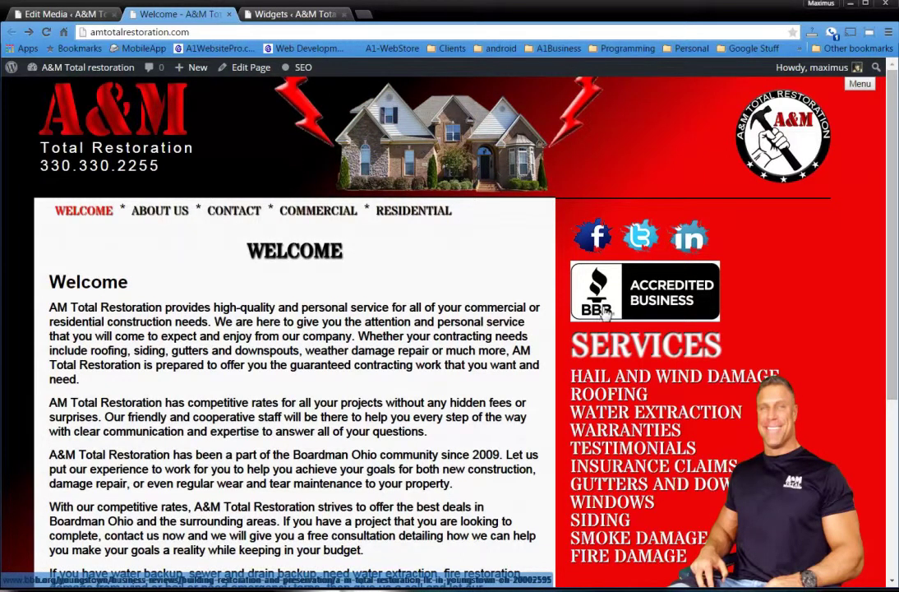
# Open the scaled black horizontal logo in the image editor to review its scaling and cropping options
pyautogui.click(65, 15)
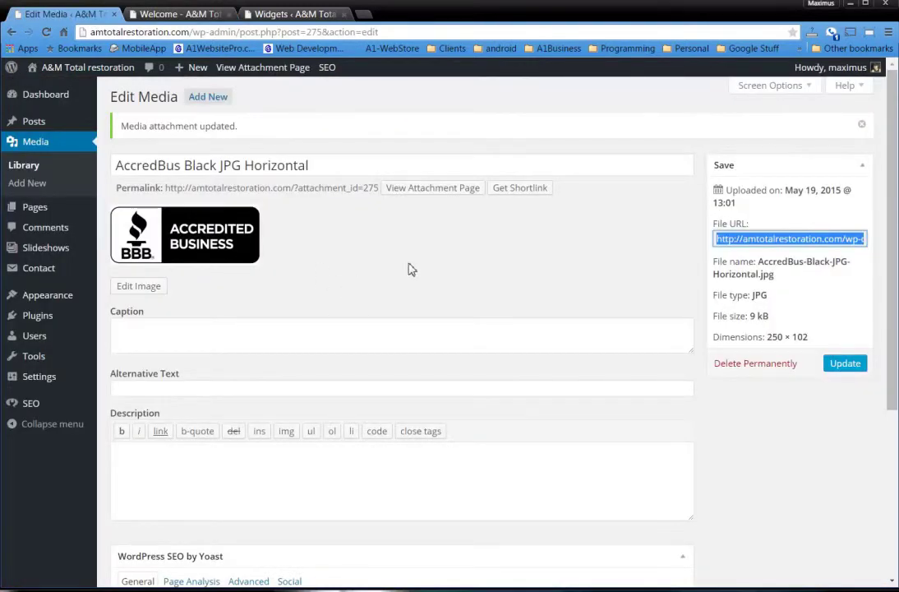
pyautogui.click(143, 290)
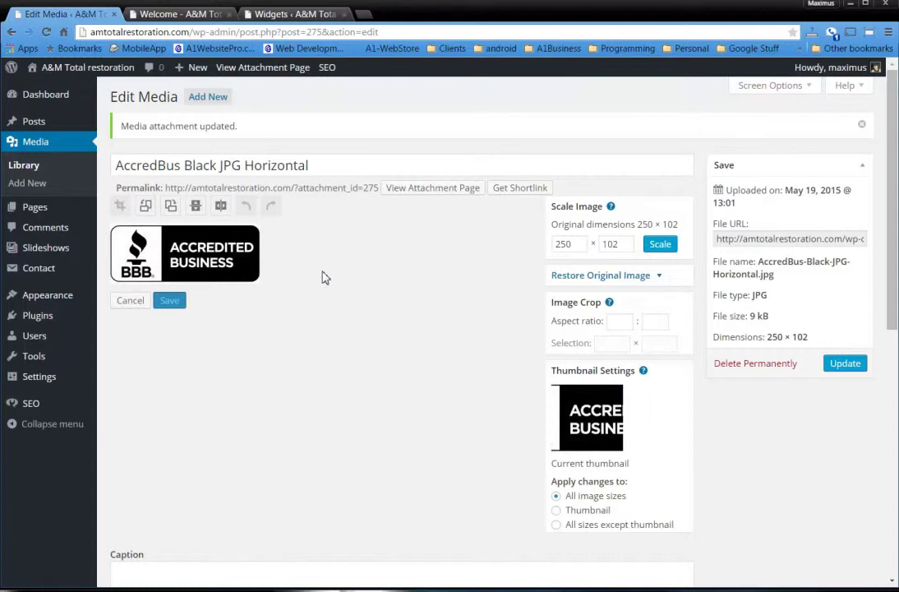
# Upload the vertical AccredBus Black JPG file from the inner BBB_Logos folder to the media library
pyautogui.click(24, 167)
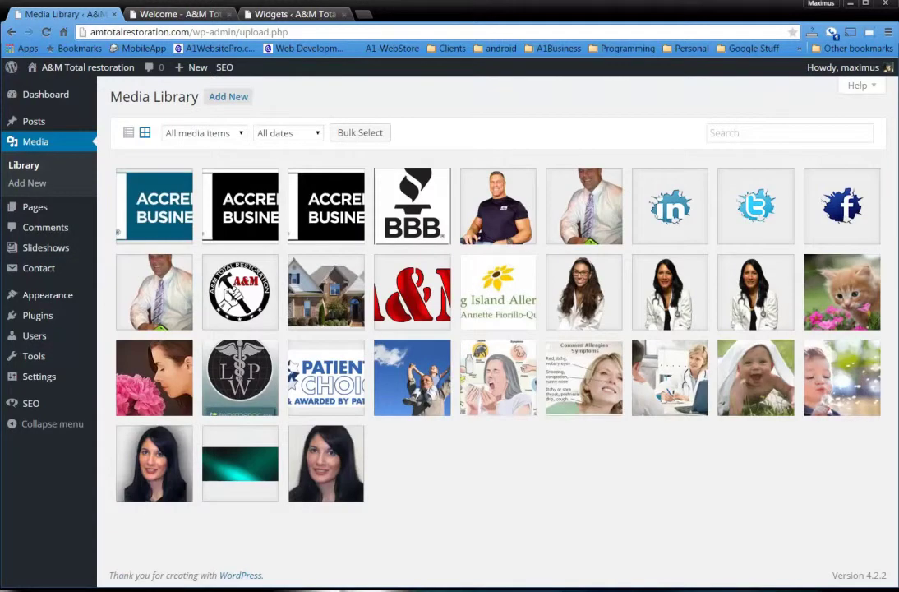
pyautogui.hotkey('alt', 'Tab')
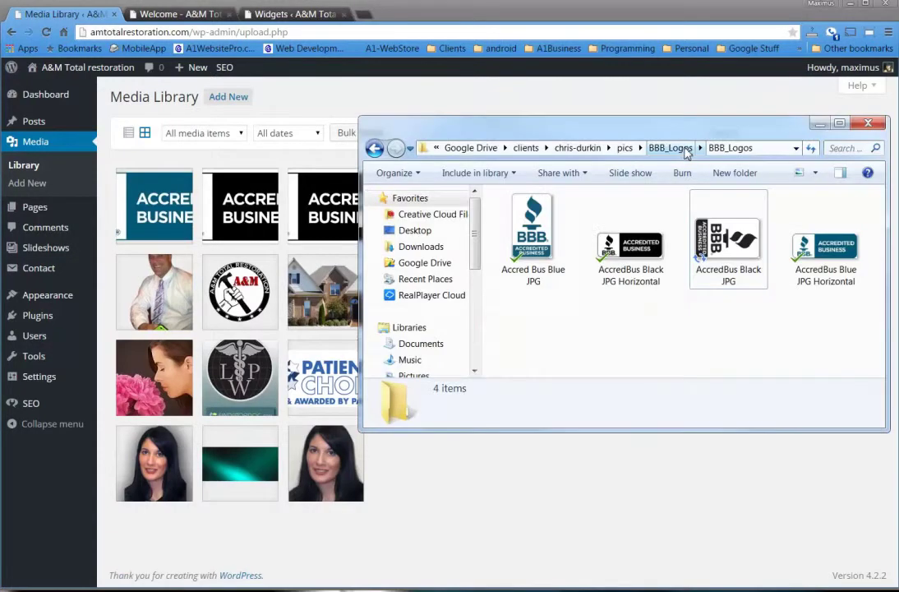
pyautogui.moveTo(670, 129); pyautogui.dragTo(752, 164)
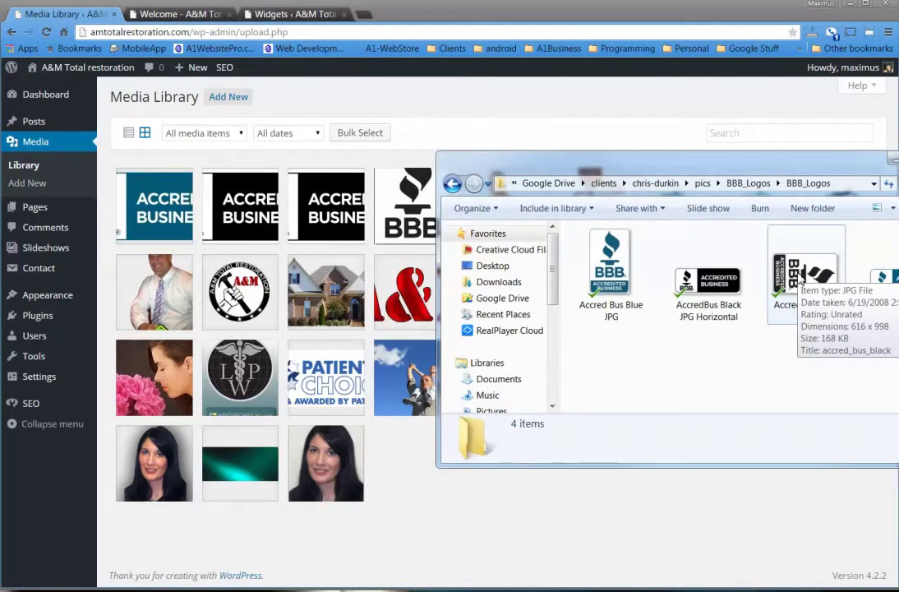
pyautogui.moveTo(802, 280); pyautogui.dragTo(144, 199)
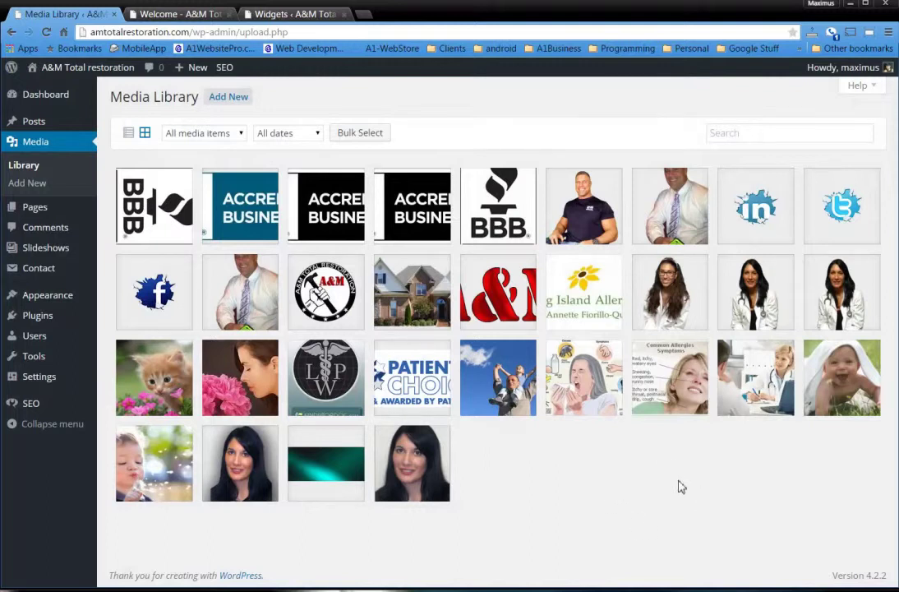
# Open the newly uploaded black logo's full edit page and rotate the image counterclockwise in the image editor
pyautogui.click(162, 205)
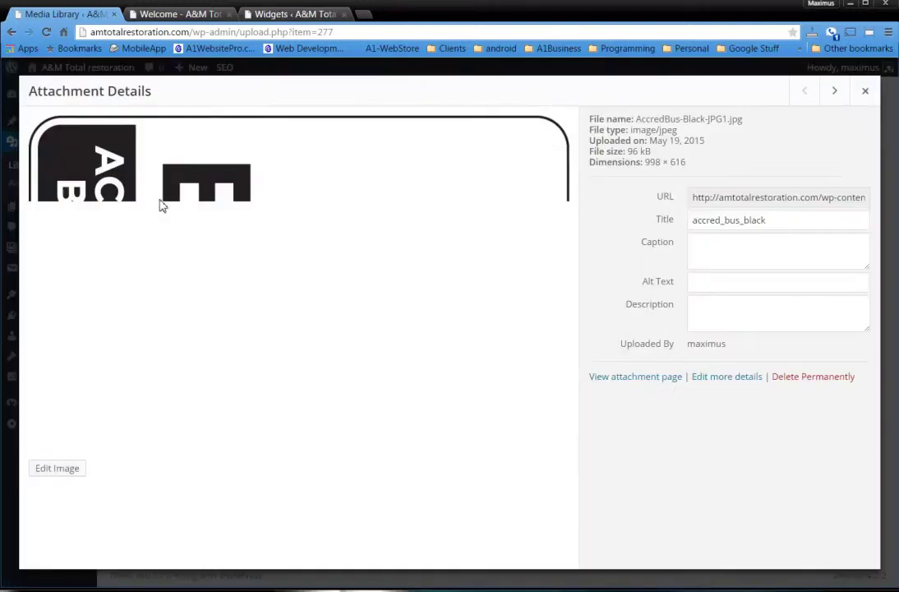
pyautogui.click(744, 378)
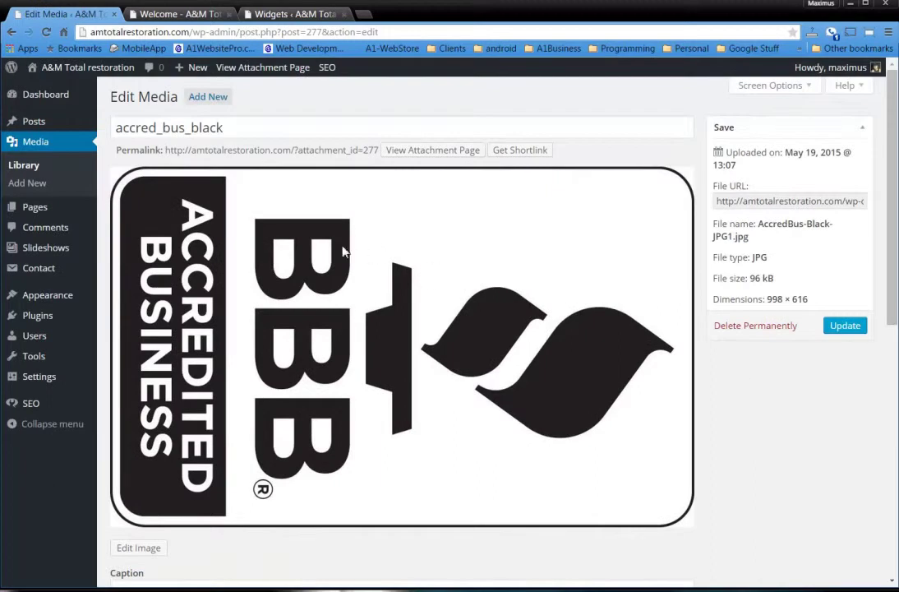
pyautogui.click(117, 551)
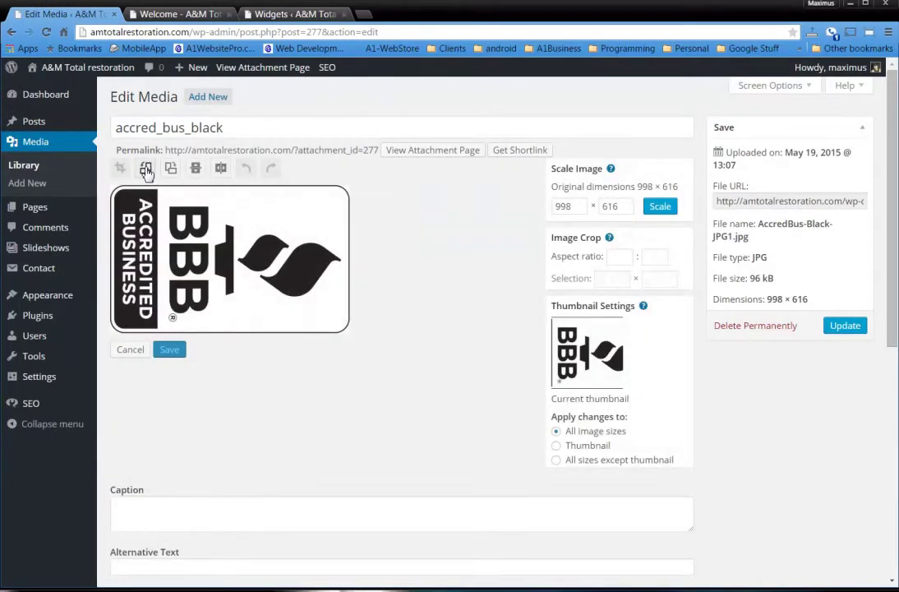
pyautogui.click(146, 169)
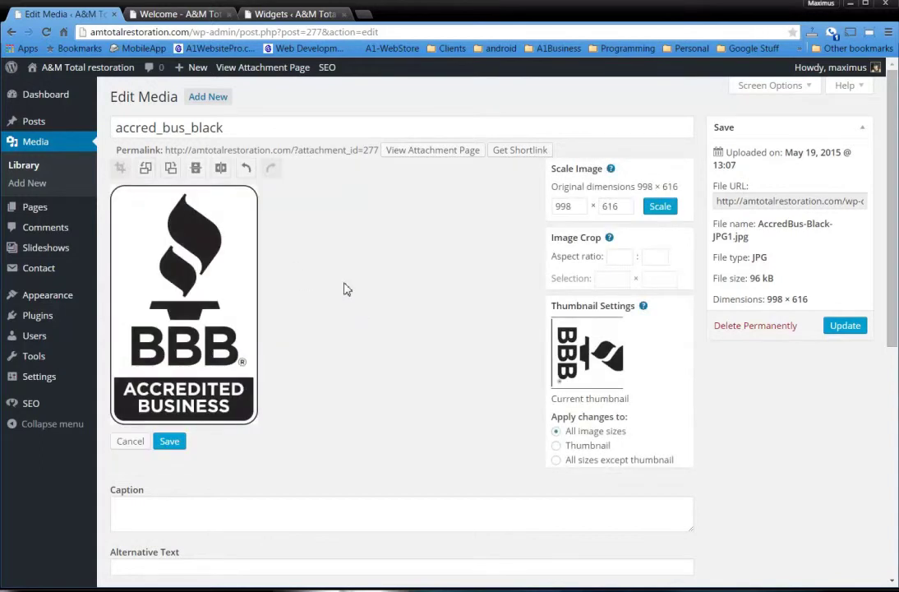
# Flip the black logo vertically and back, and horizontally and back, to demonstrate the flip options
pyautogui.click(197, 169)
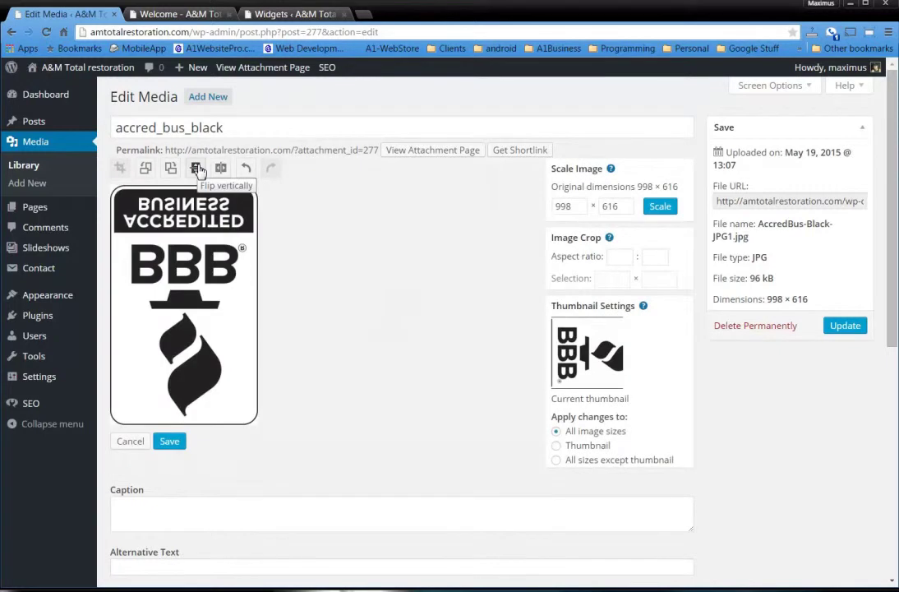
pyautogui.click(197, 168)
pyautogui.click(221, 168)
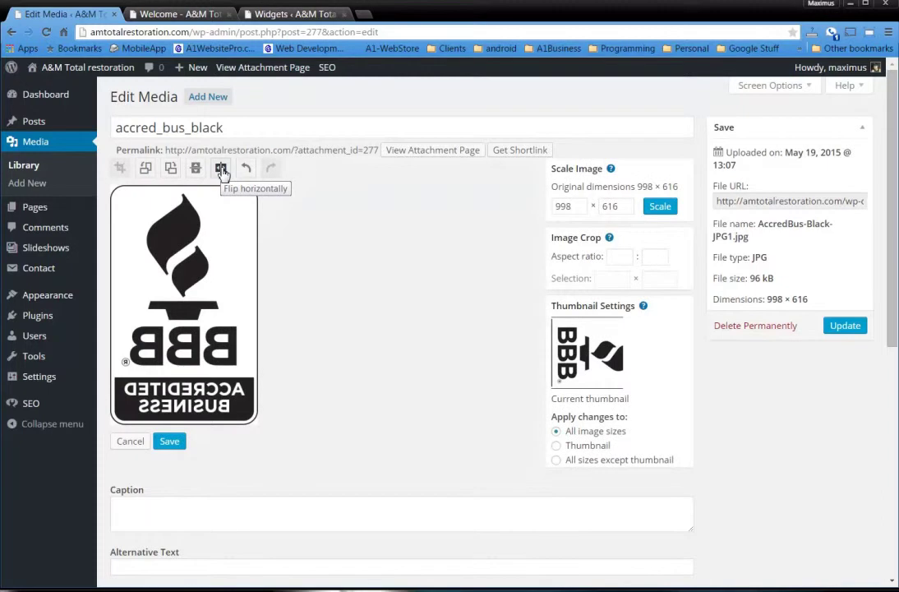
pyautogui.click(220, 168)
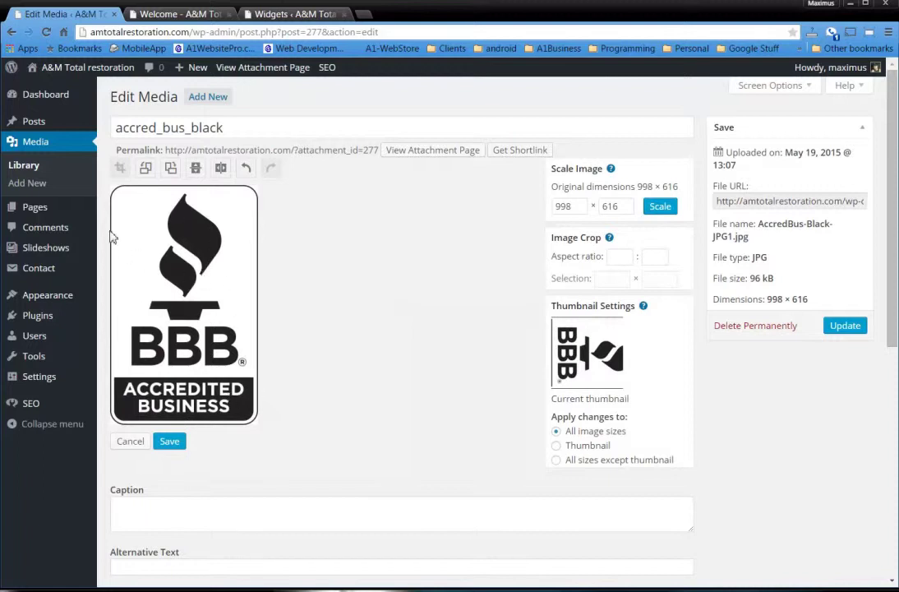
# Mark a selection of about 580 × 773 around the torch and BBB letters, and save the rotated image
pyautogui.moveTo(118, 196); pyautogui.dragTo(257, 381)
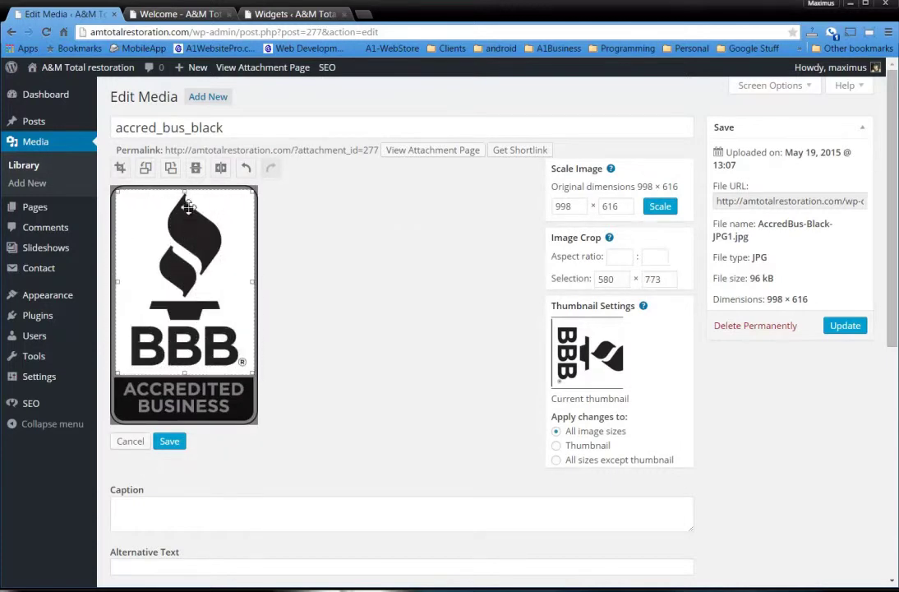
pyautogui.moveTo(183, 190); pyautogui.dragTo(184, 190)
pyautogui.click(169, 440)
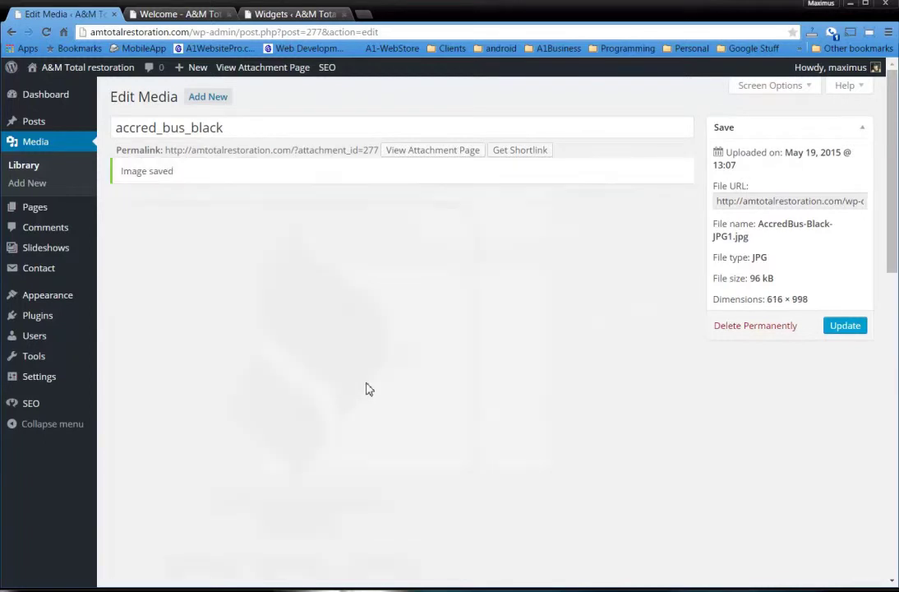
# Reopen the image editor, crop the logo to about 570 × 773 around the torch and BBB letters, and save it
pyautogui.scroll(-4, 380, 355)
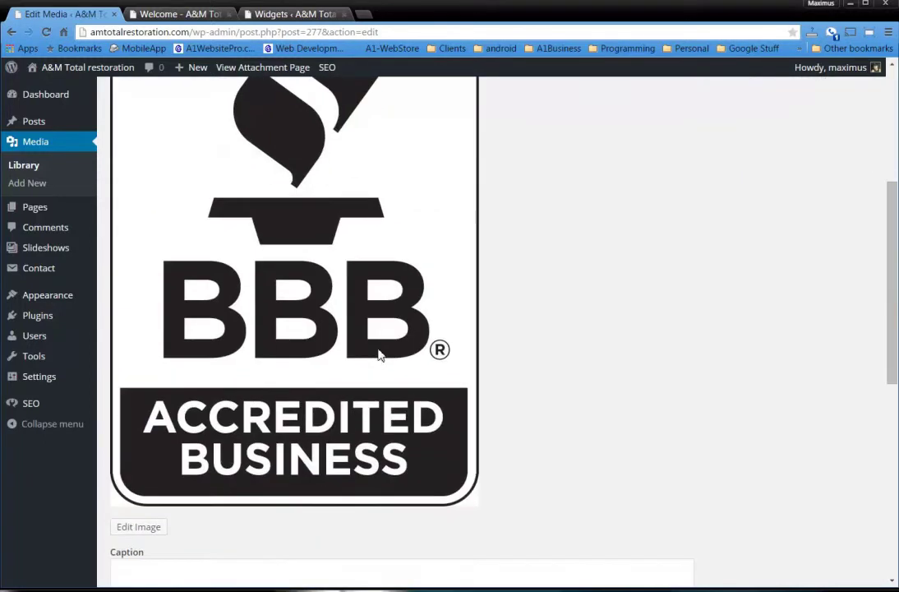
pyautogui.scroll(1, 281, 377)
pyautogui.scroll(-1, 281, 378)
pyautogui.scroll(-2, 281, 377)
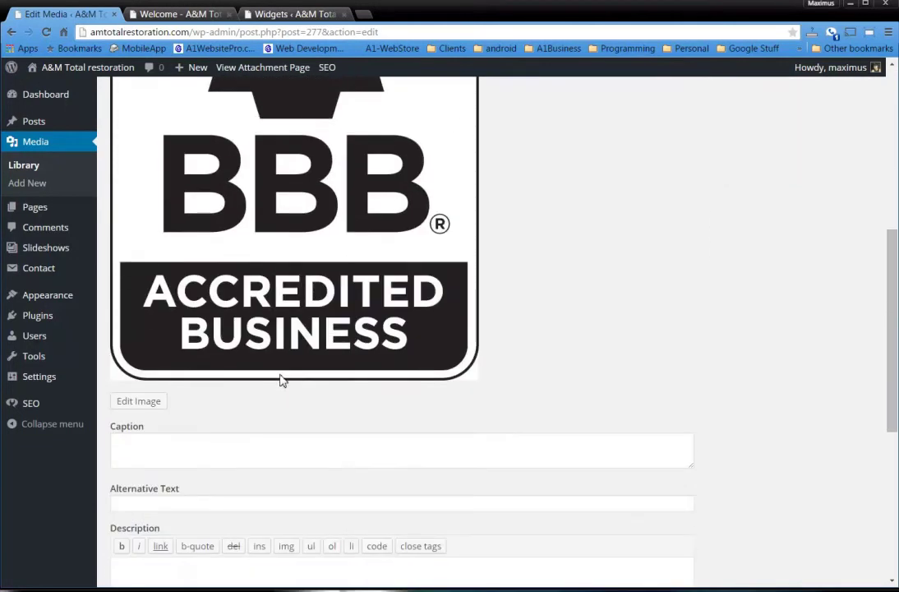
pyautogui.scroll(2, 281, 378)
pyautogui.click(131, 529)
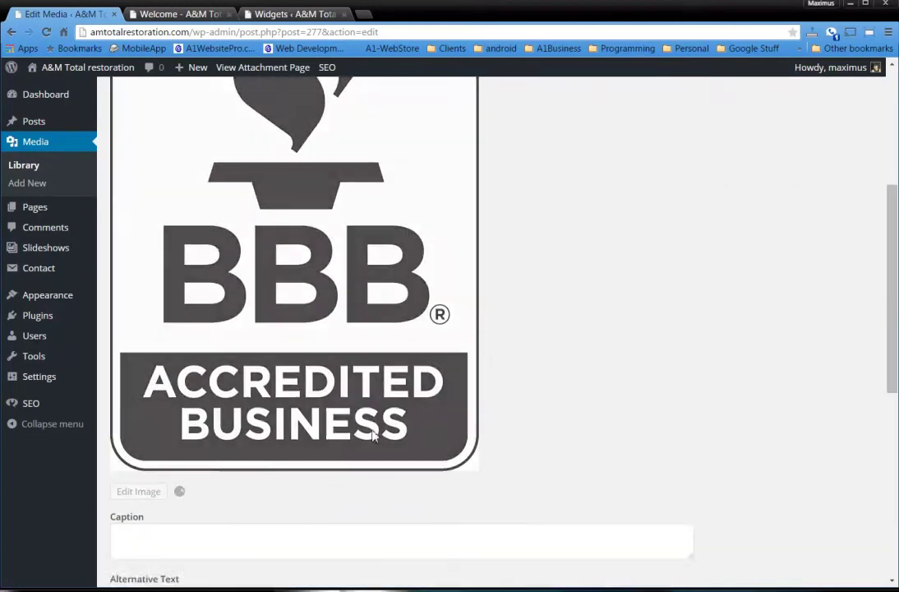
pyautogui.scroll(4, 362, 358)
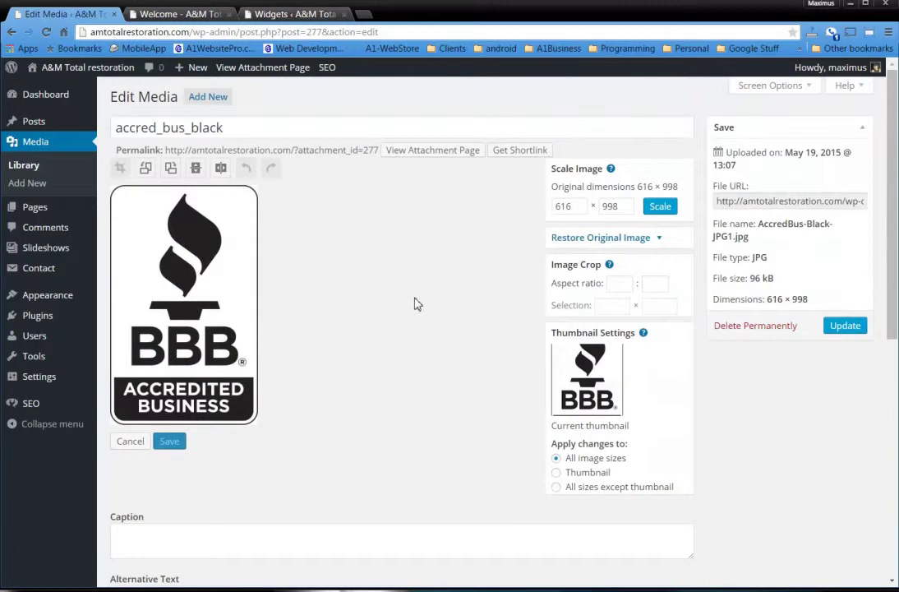
pyautogui.moveTo(118, 193); pyautogui.dragTo(255, 380)
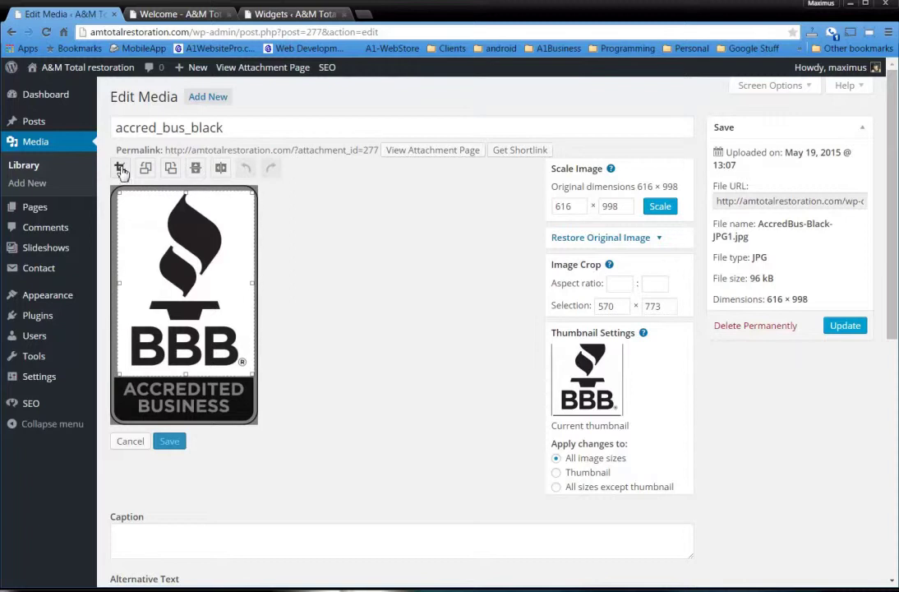
pyautogui.click(121, 170)
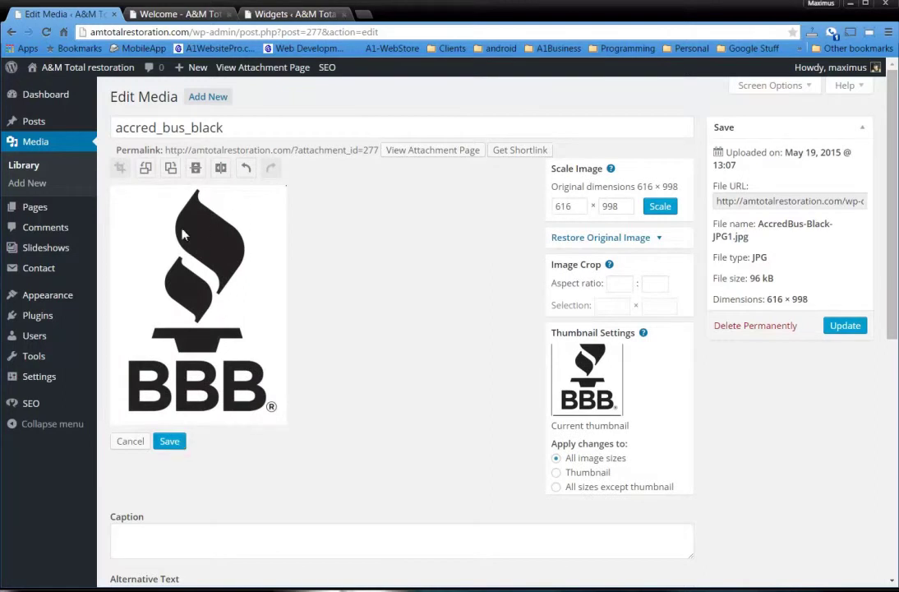
pyautogui.click(176, 445)
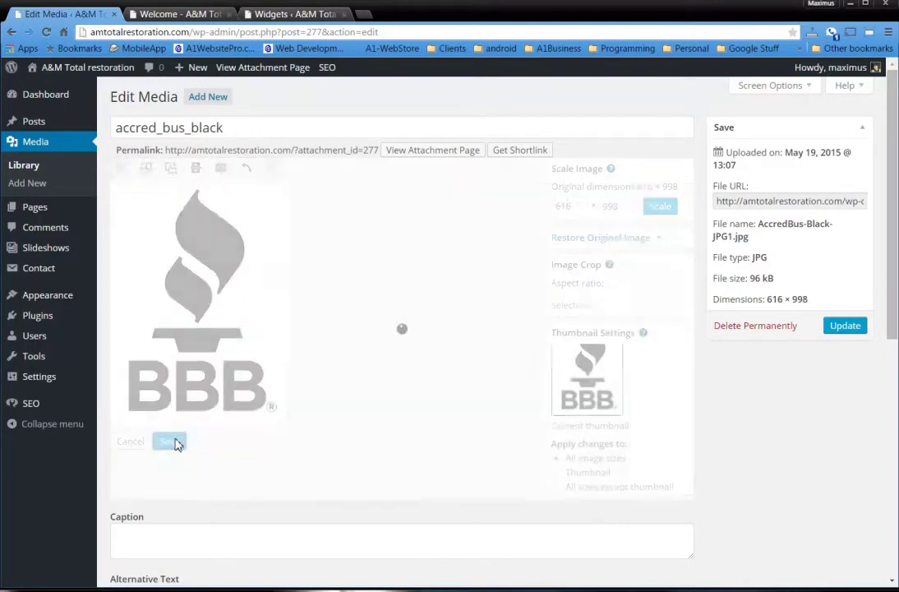
# Review the cropped logo and update its media attachment
pyautogui.scroll(-3, 309, 373)
pyautogui.scroll(2, 311, 374)
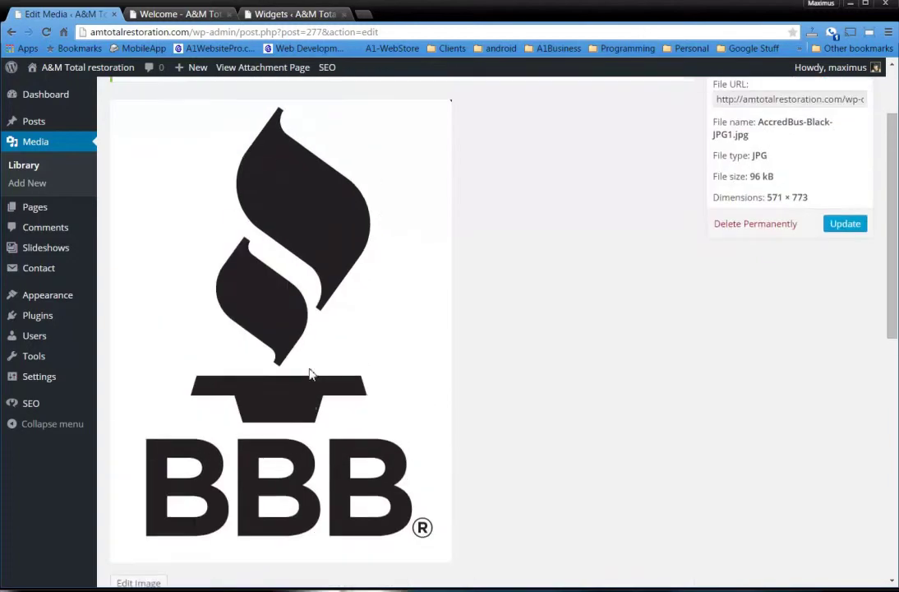
pyautogui.scroll(-3, 309, 374)
pyautogui.scroll(3, 307, 378)
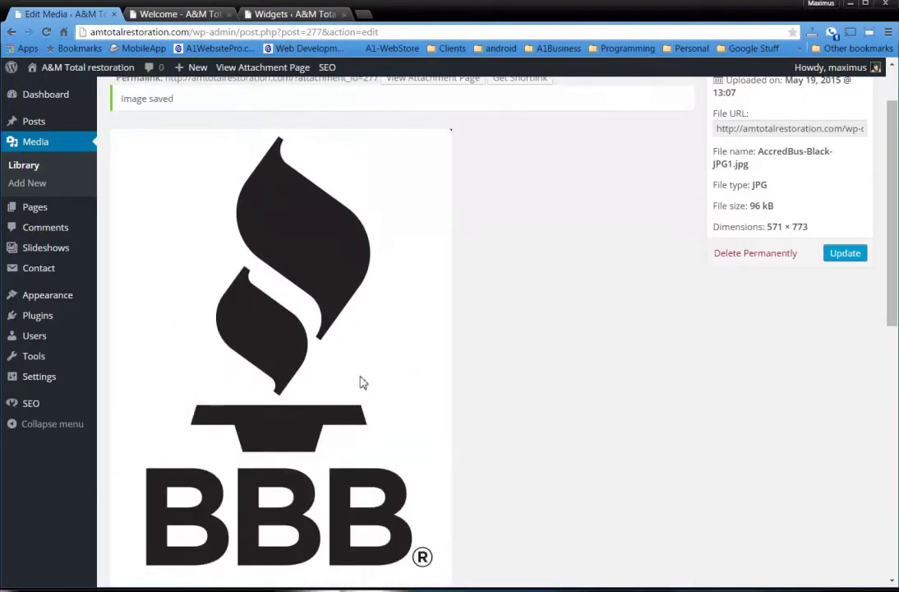
pyautogui.click(844, 254)
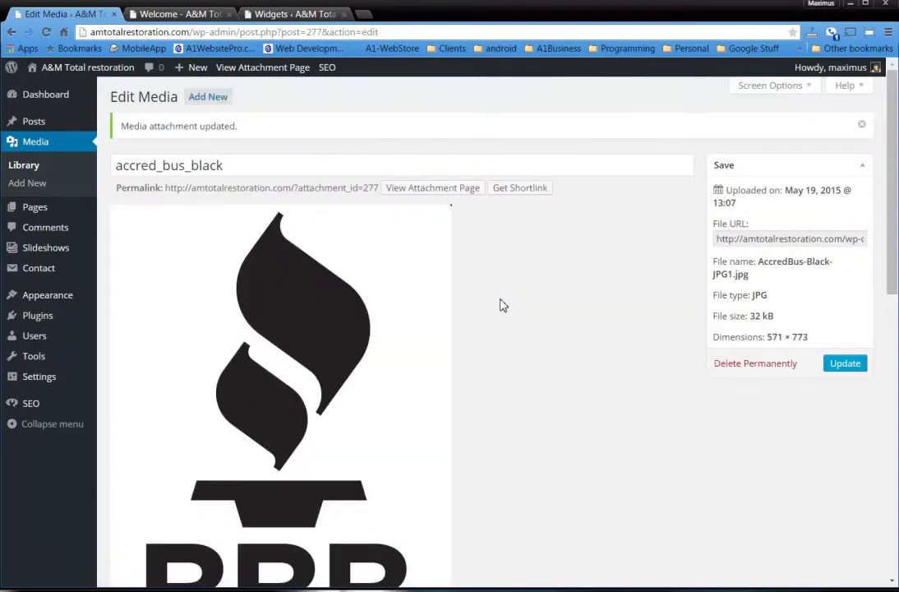
# Reopen the cropped logo in the image editor, scale it to 300 × 406, and update the attachment
pyautogui.scroll(-2, 501, 313)
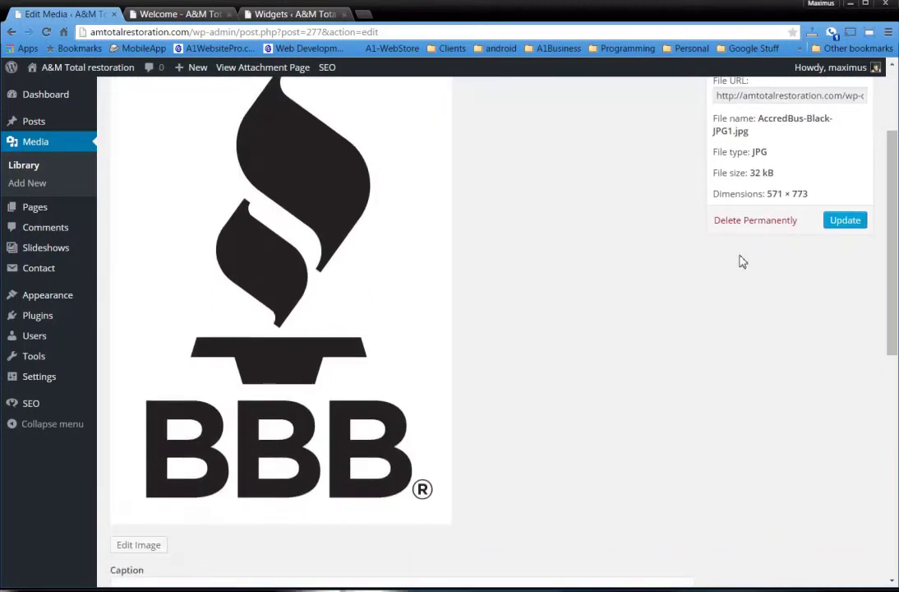
pyautogui.scroll(2, 668, 249)
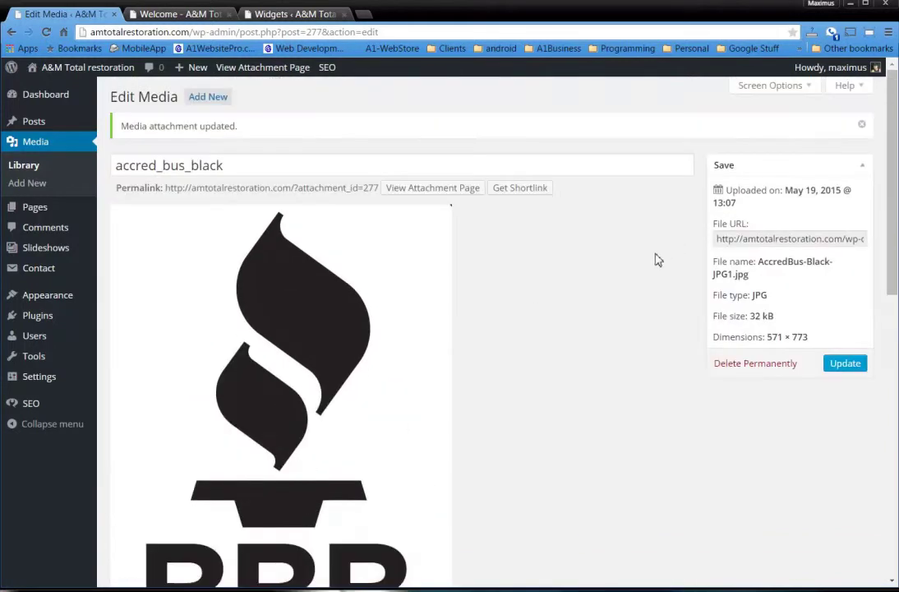
pyautogui.scroll(-3, 641, 268)
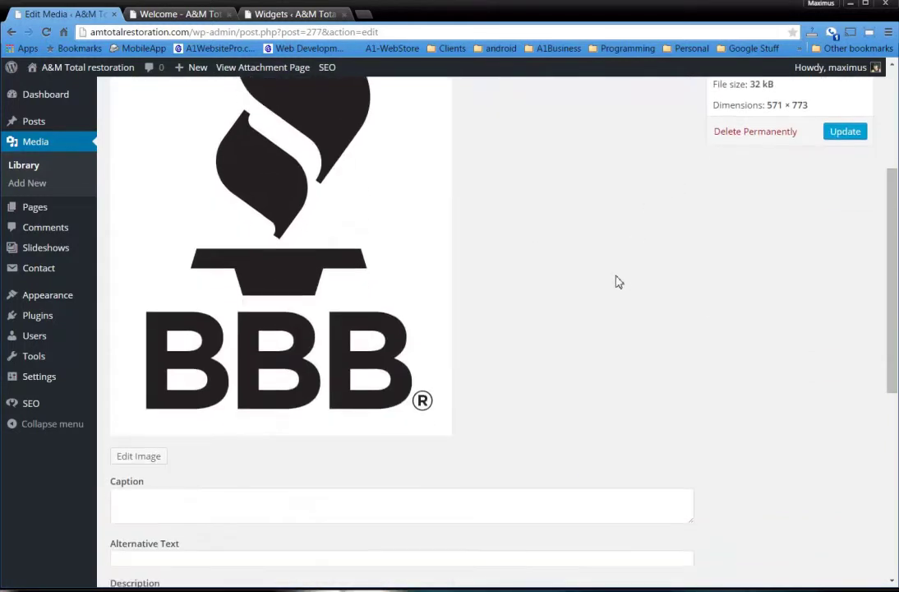
pyautogui.click(140, 457)
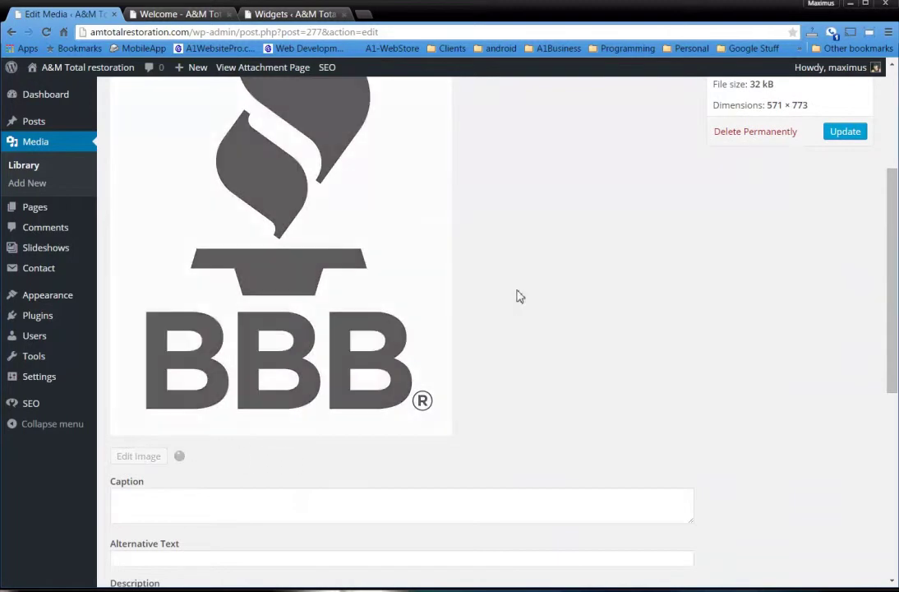
pyautogui.scroll(3, 459, 285)
pyautogui.moveTo(580, 244); pyautogui.dragTo(532, 250)
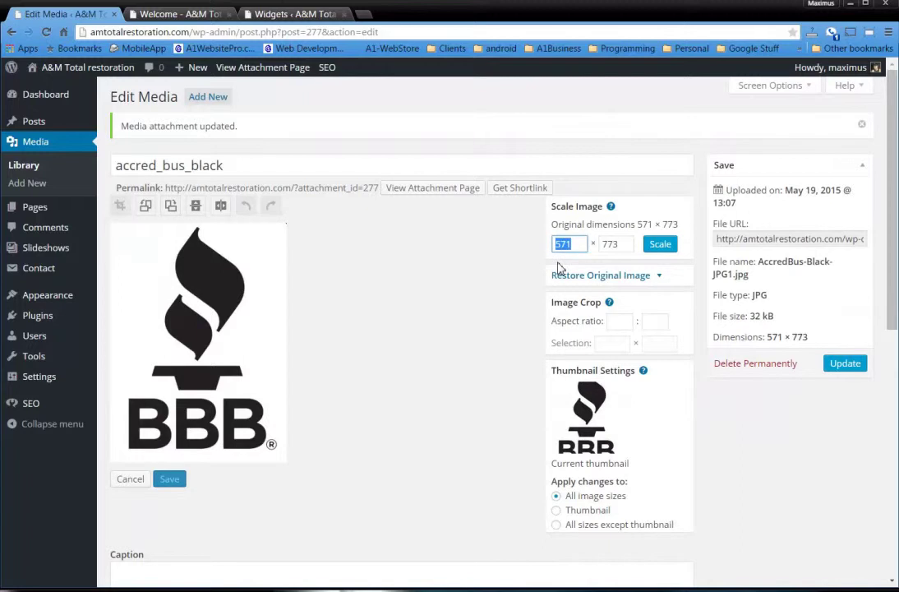
pyautogui.write('300')
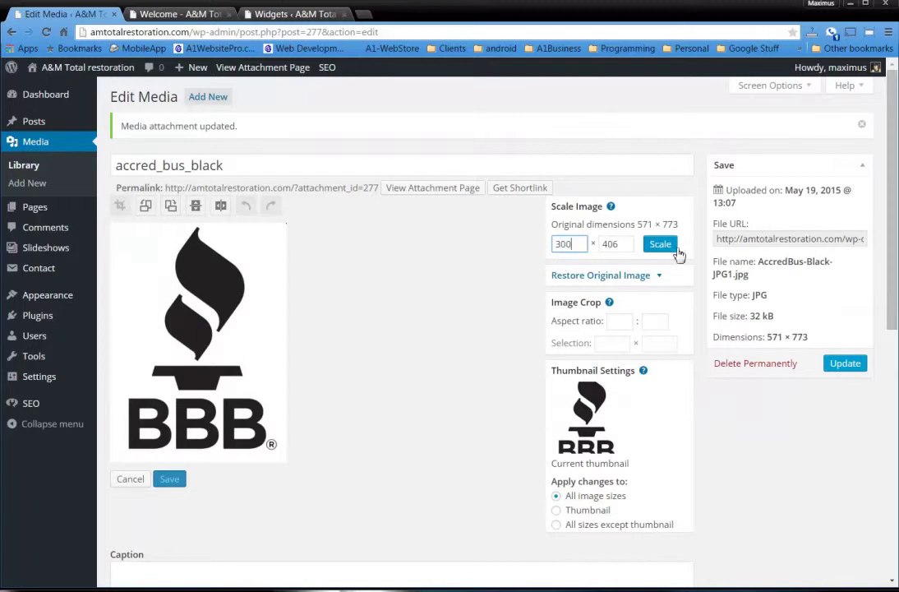
pyautogui.click(672, 250)
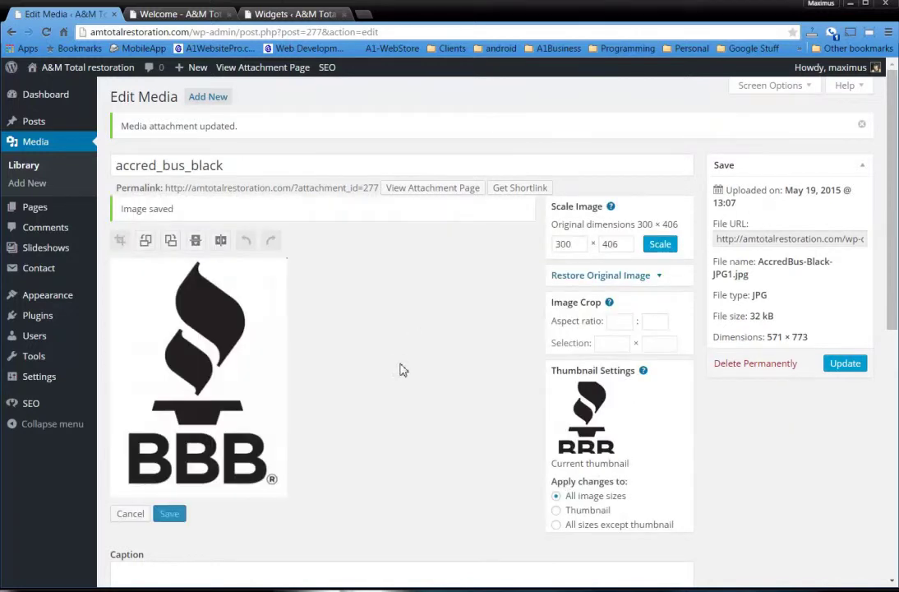
pyautogui.click(851, 367)
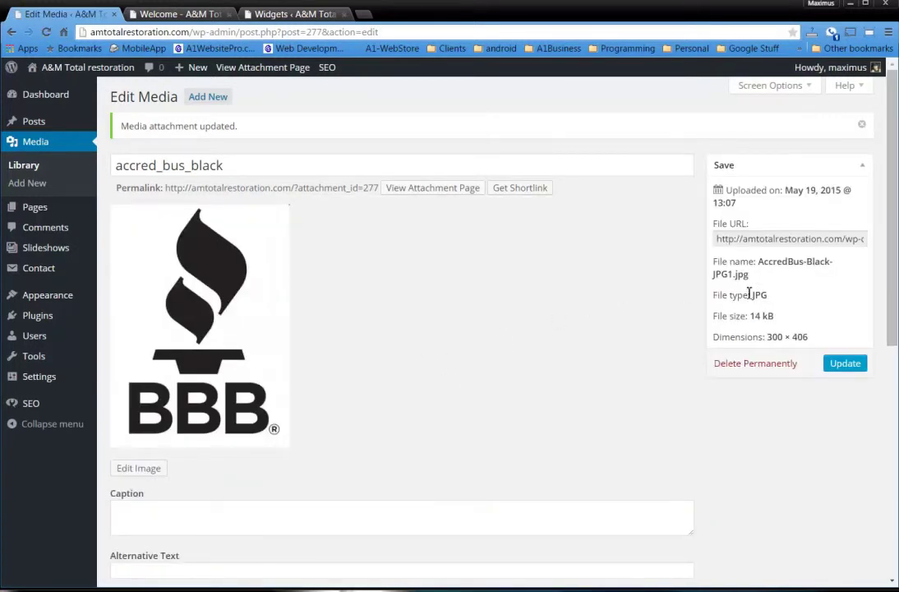
# Check the cropped logo's dimensions, and open the scaled black horizontal logo's attachment details to check its file size
pyautogui.moveTo(811, 338); pyautogui.dragTo(761, 337)
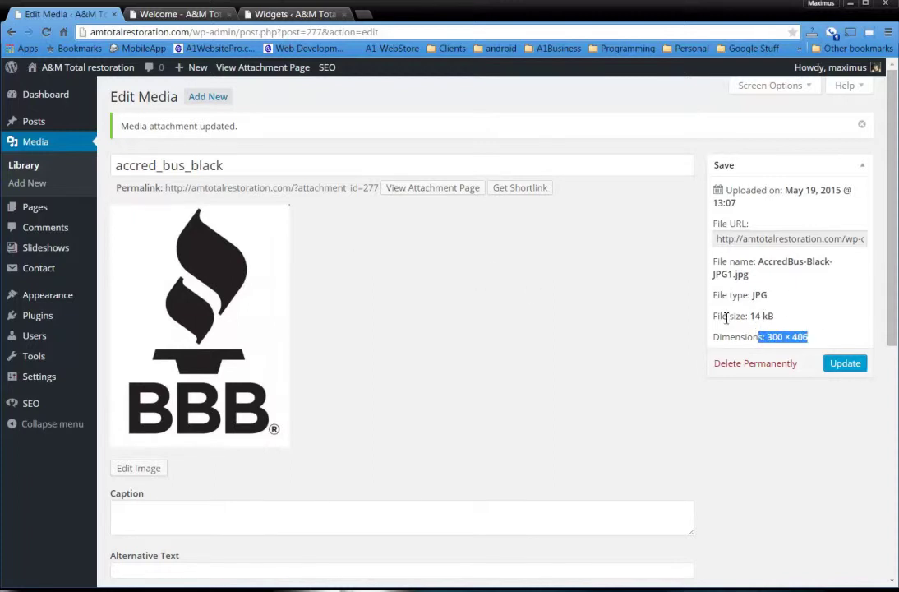
pyautogui.click(35, 167)
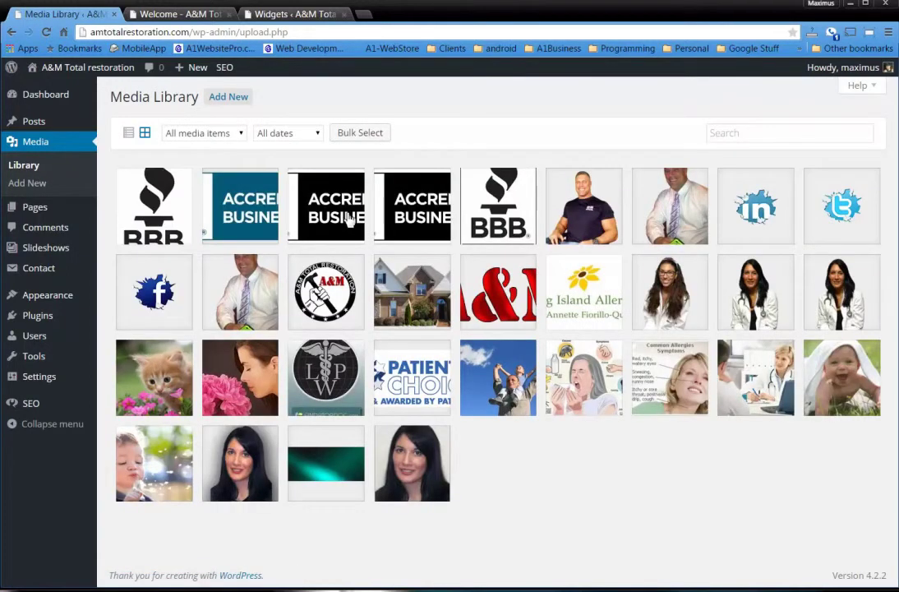
pyautogui.click(298, 189)
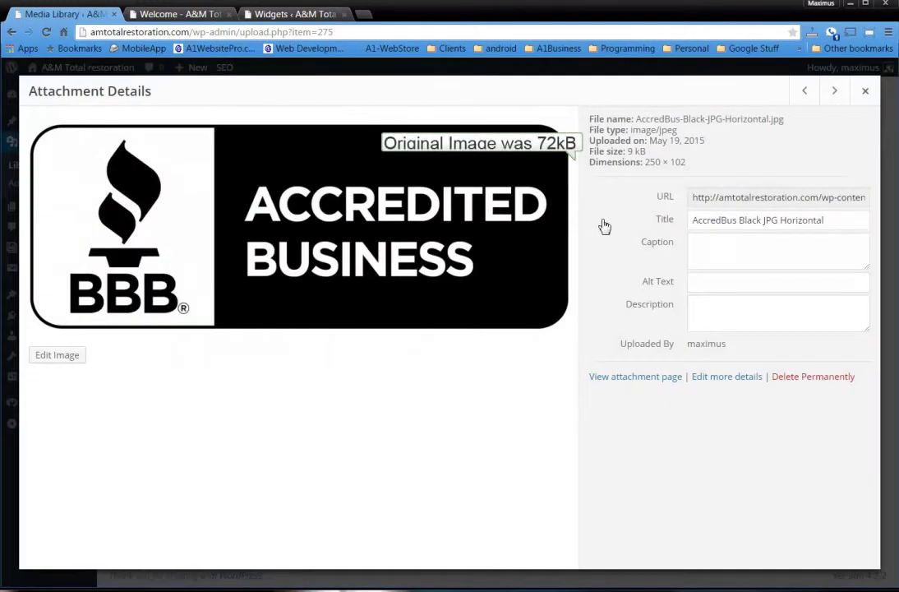
pyautogui.moveTo(647, 152); pyautogui.dragTo(624, 152)
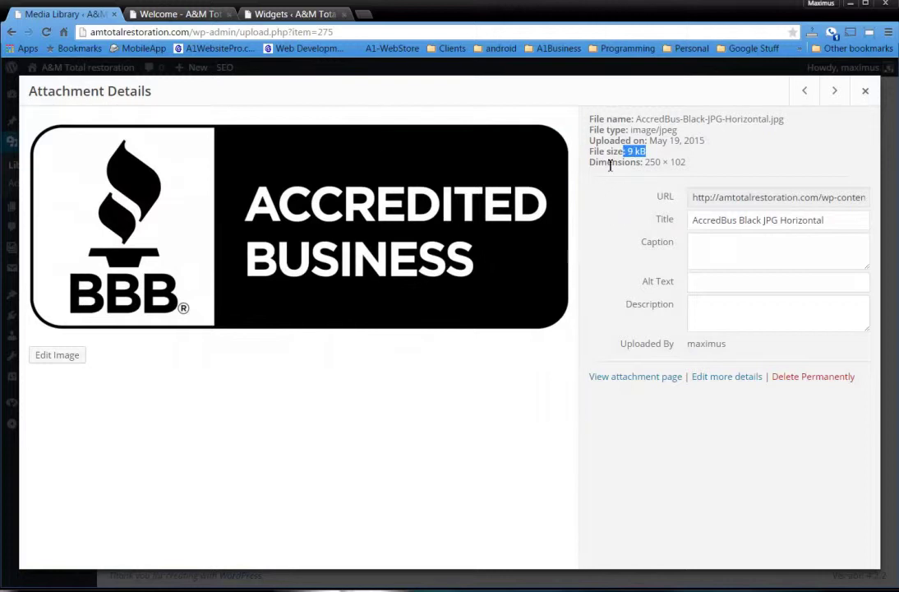
# Check the scaled horizontal logo's dimensions and view it in the sidebar of the site's Welcome page
pyautogui.moveTo(688, 163); pyautogui.dragTo(645, 163)
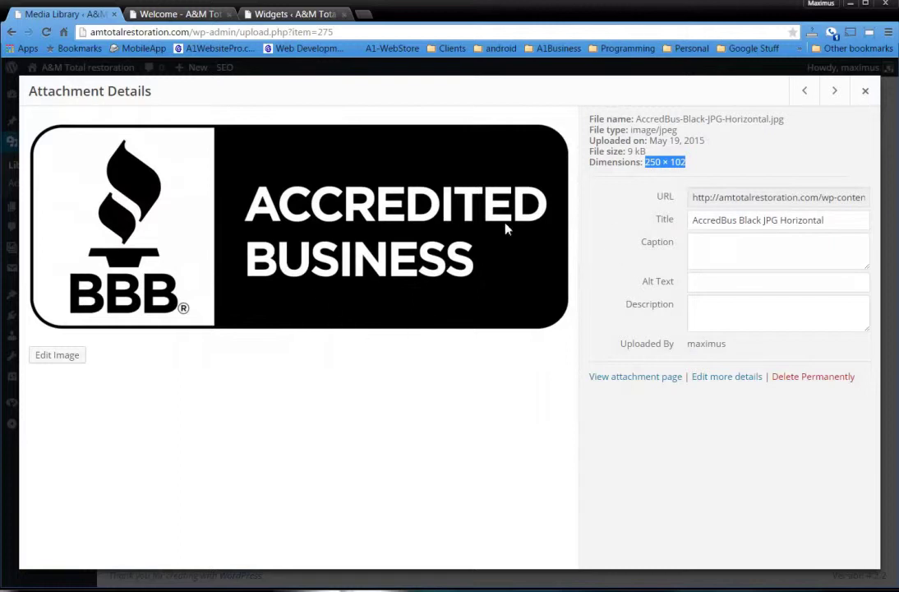
pyautogui.click(171, 15)
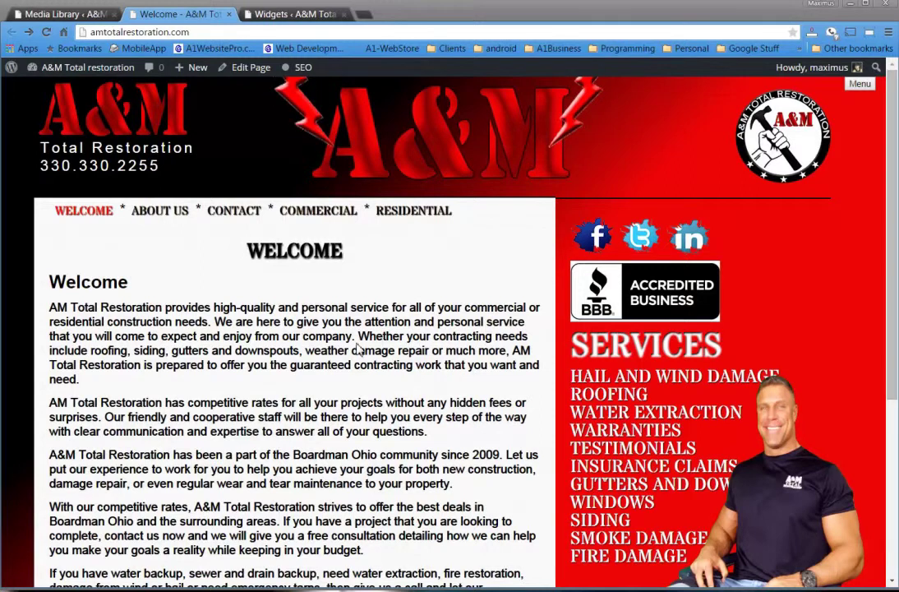
# Open the cropped accred_bus_black logo from the media library in the image editor and restore its original image
pyautogui.click(81, 15)
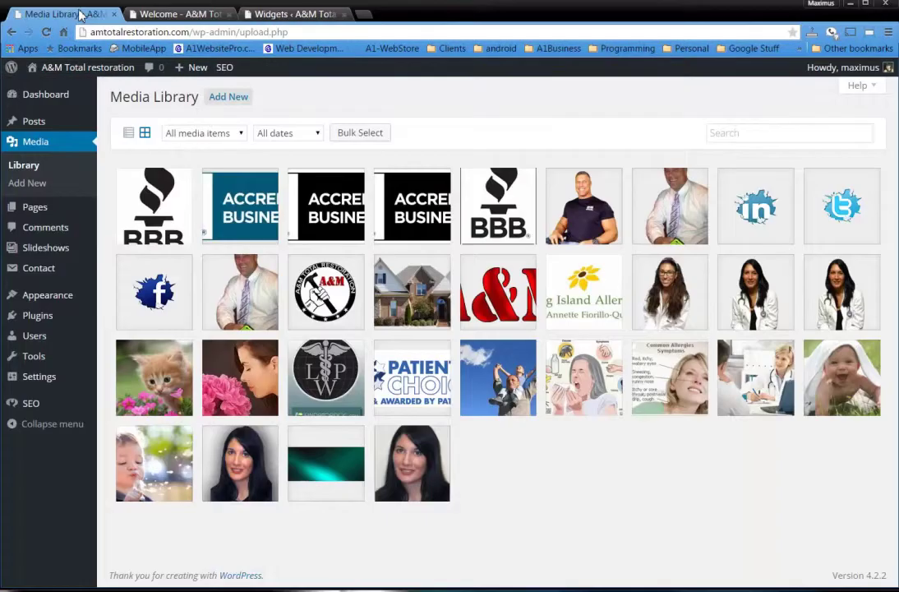
pyautogui.click(160, 198)
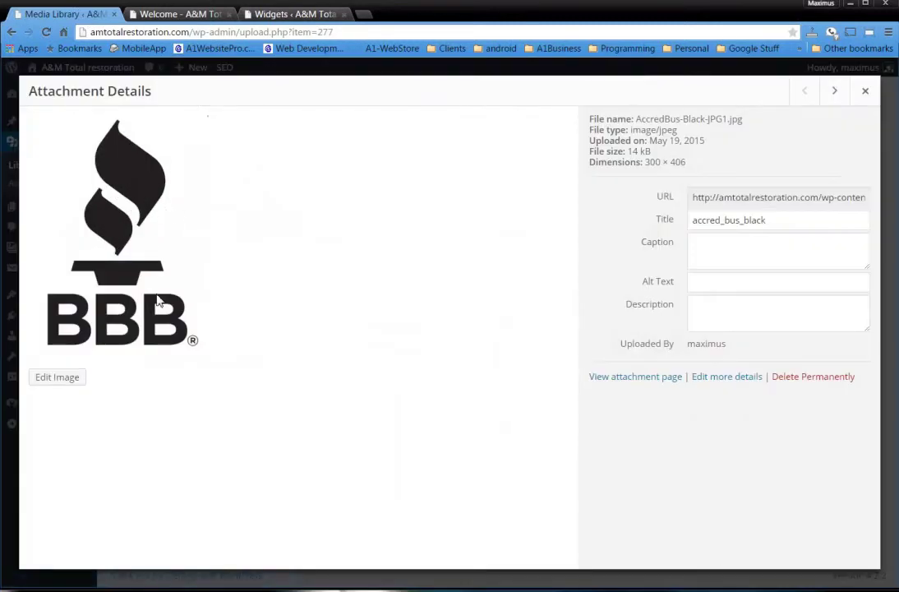
pyautogui.click(736, 377)
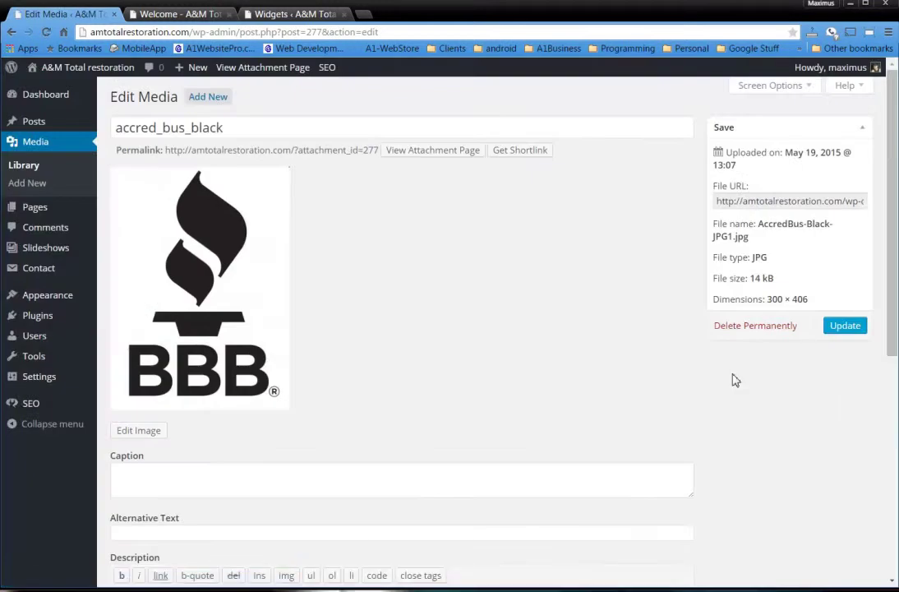
pyautogui.click(137, 433)
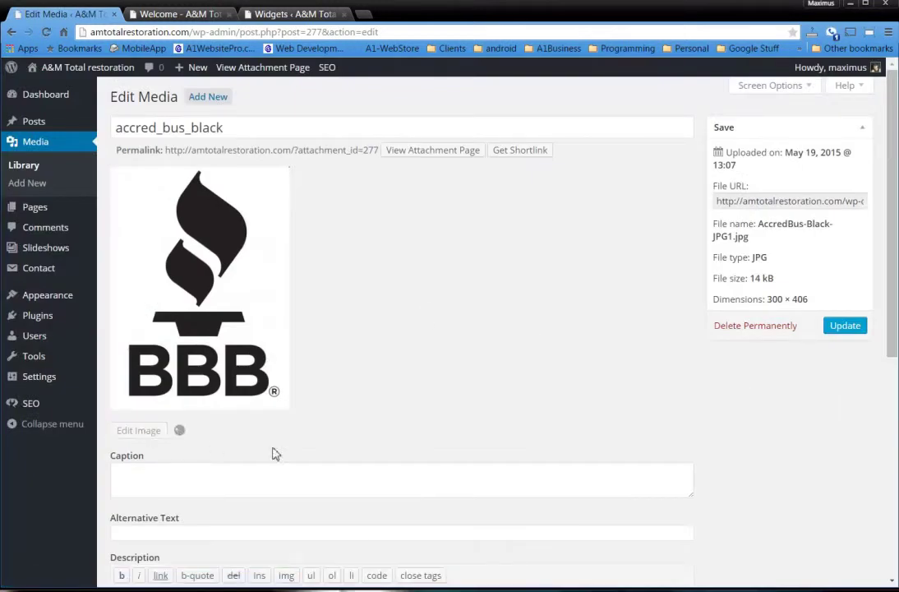
pyautogui.click(642, 238)
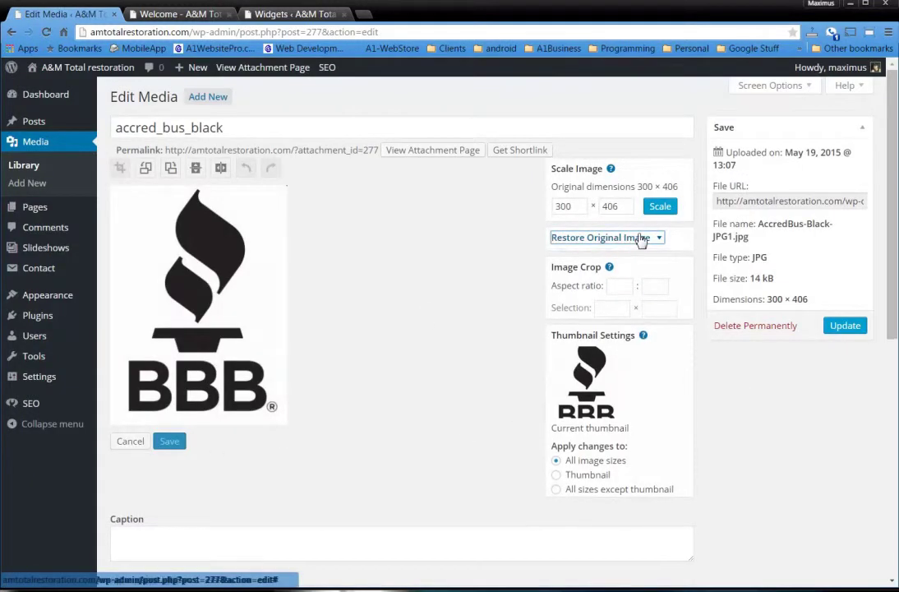
pyautogui.click(585, 319)
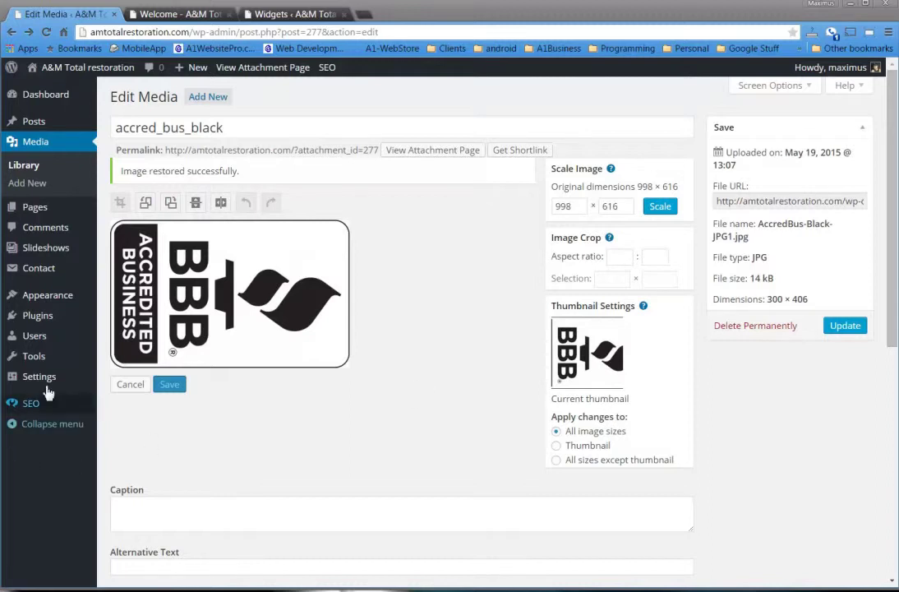
# Turn off cropping thumbnails to exact dimensions in the Media Settings and save the changes
pyautogui.moveTo(49, 389)
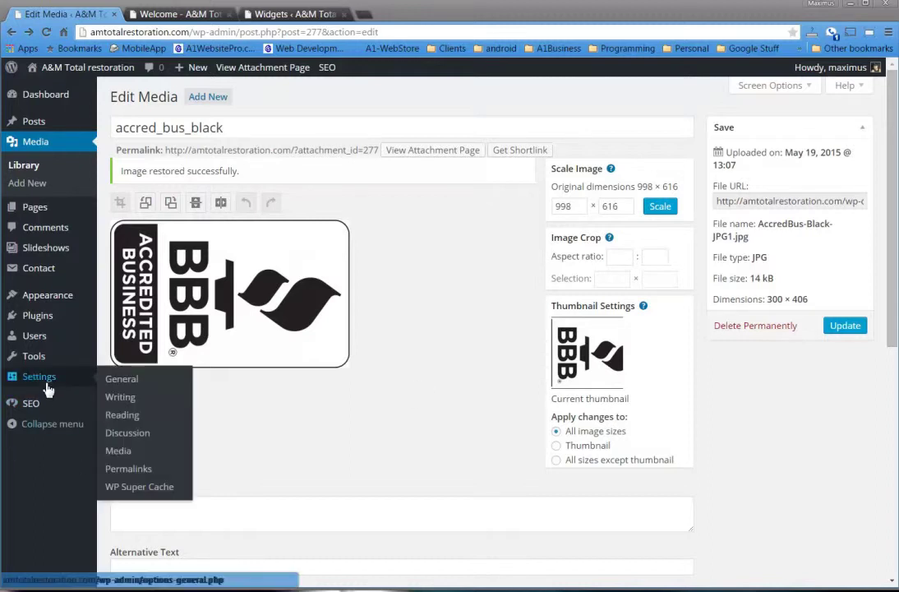
pyautogui.click(119, 452)
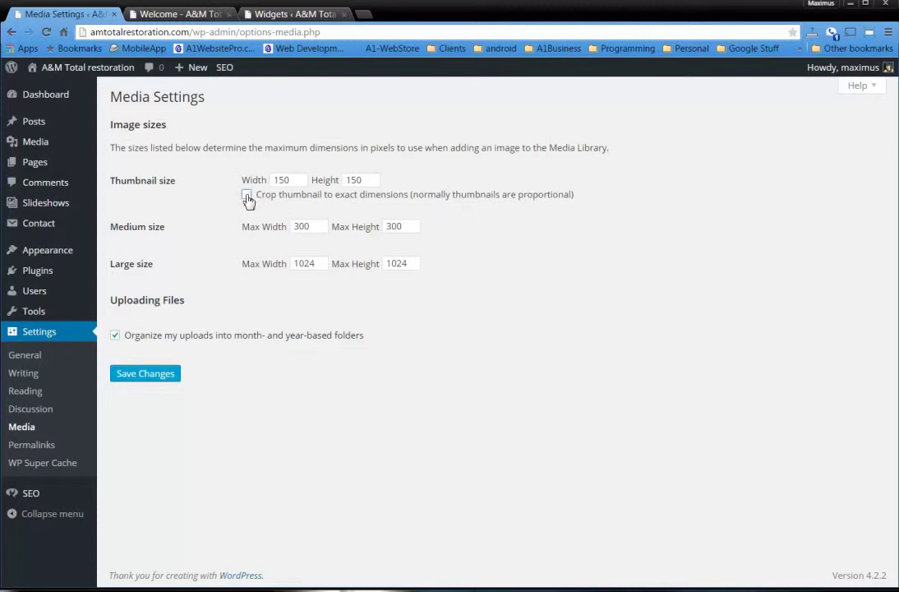
pyautogui.click(148, 376)
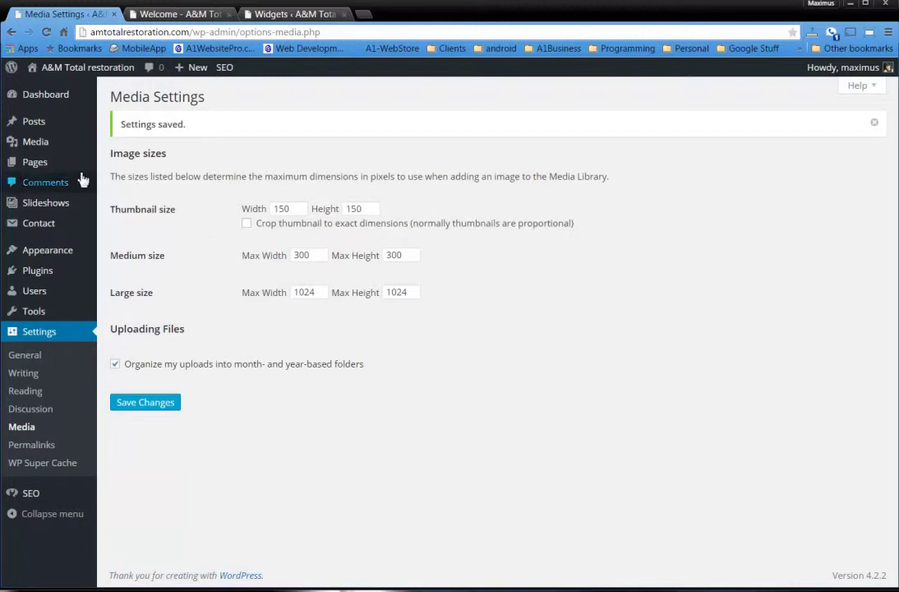
# Reopen the restored accred_bus_black logo in the image editor and check its current thumbnail
pyautogui.moveTo(52, 149)
pyautogui.click(117, 147)
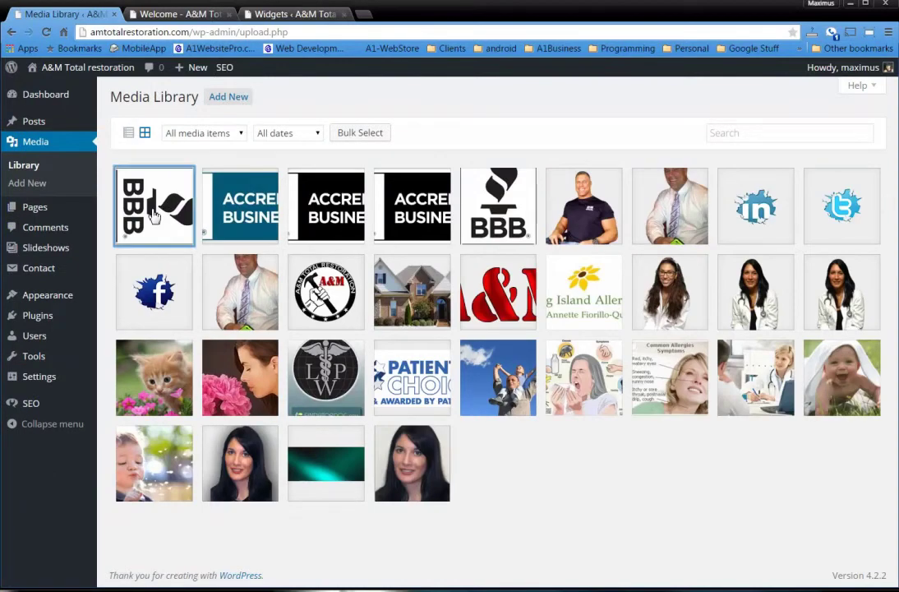
pyautogui.click(155, 214)
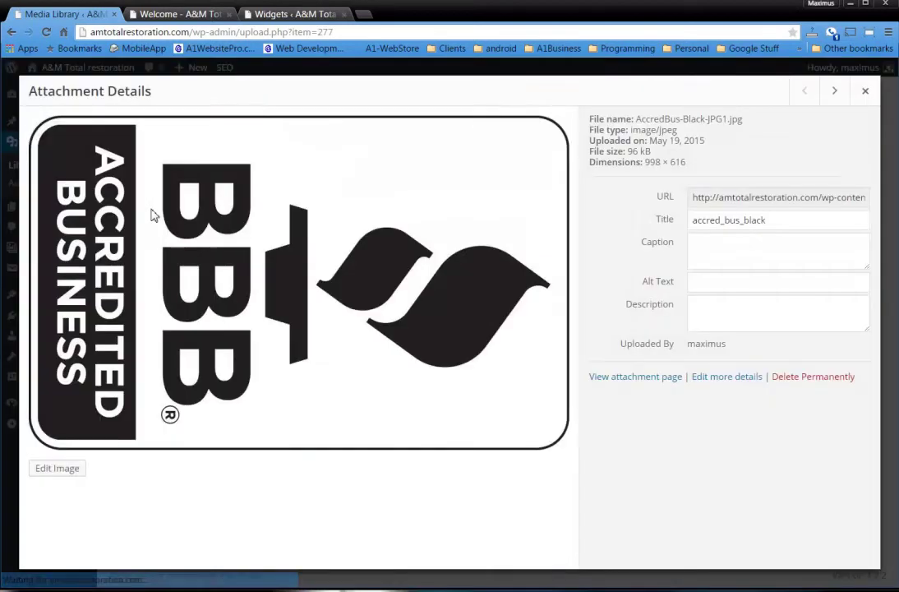
pyautogui.click(736, 380)
pyautogui.scroll(-3, 738, 387)
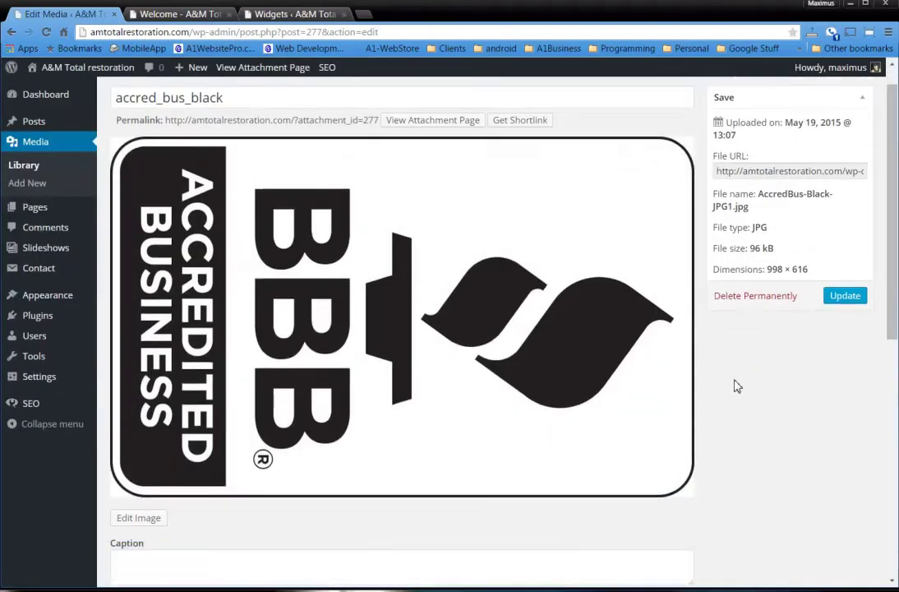
pyautogui.click(143, 368)
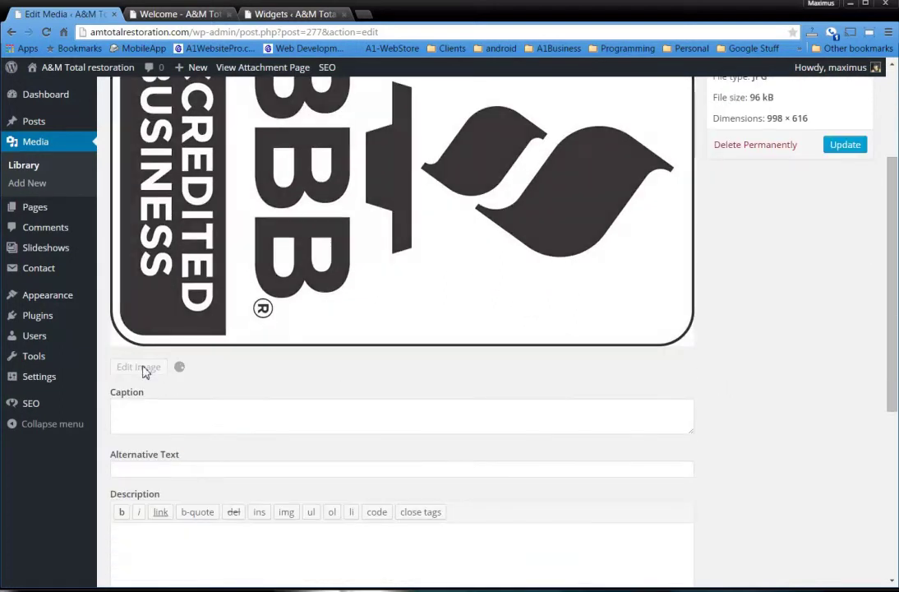
pyautogui.scroll(3, 424, 362)
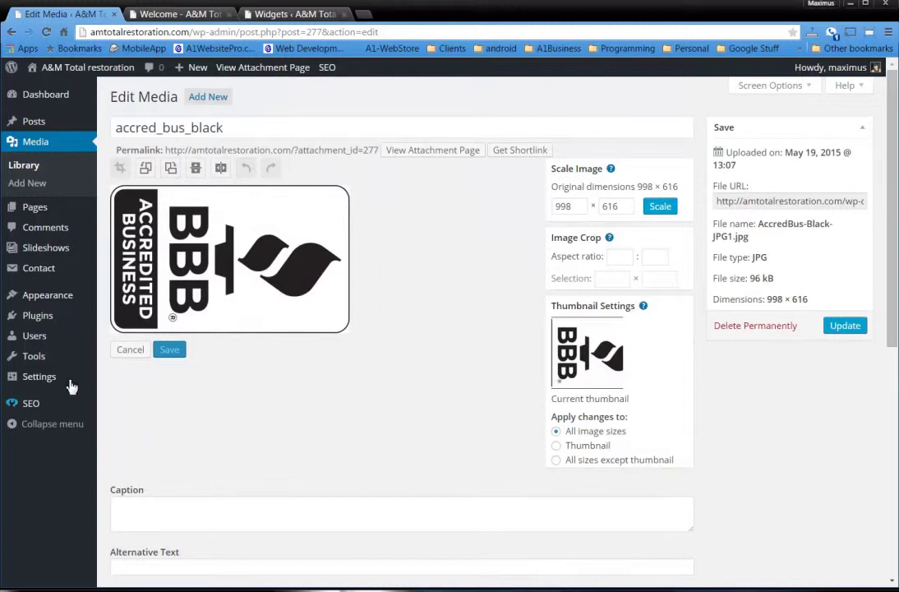
pyautogui.moveTo(72, 383)
# Upload the AccredBus Black JPG file from the local BBB_Logos folder to the media library as new media
pyautogui.hotkey('alt', 'Tab')
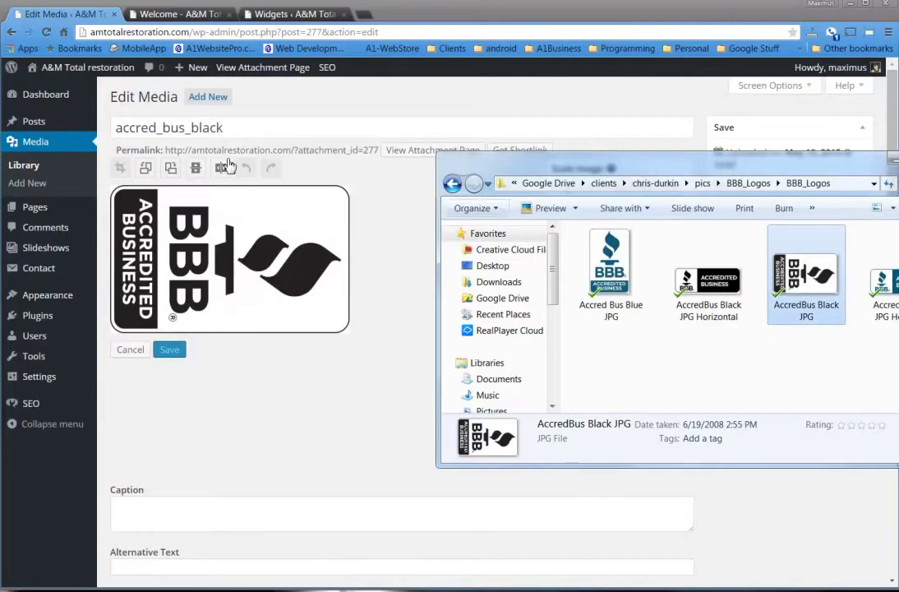
pyautogui.click(27, 183)
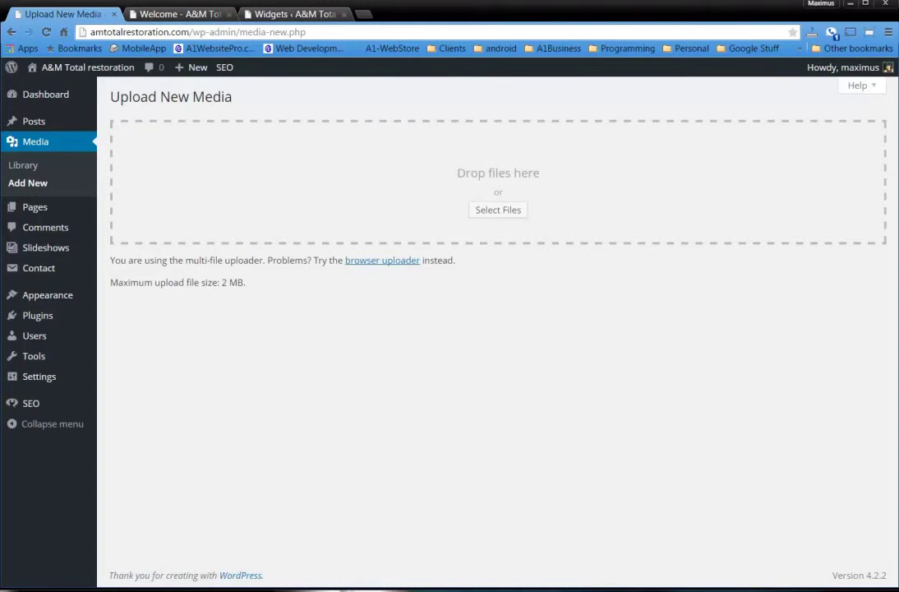
pyautogui.hotkey('alt', 'Tab')
pyautogui.moveTo(801, 271); pyautogui.dragTo(205, 179)
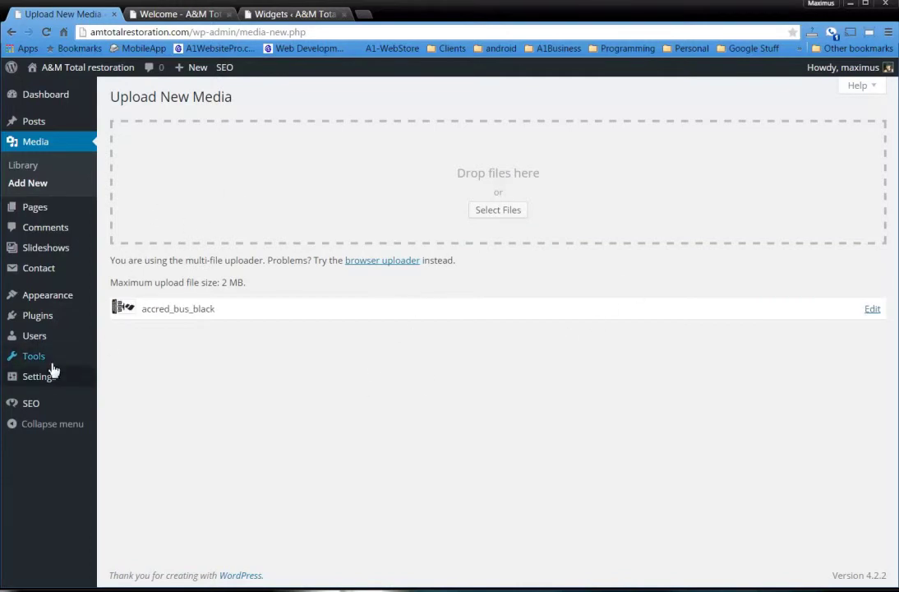
pyautogui.moveTo(46, 378)
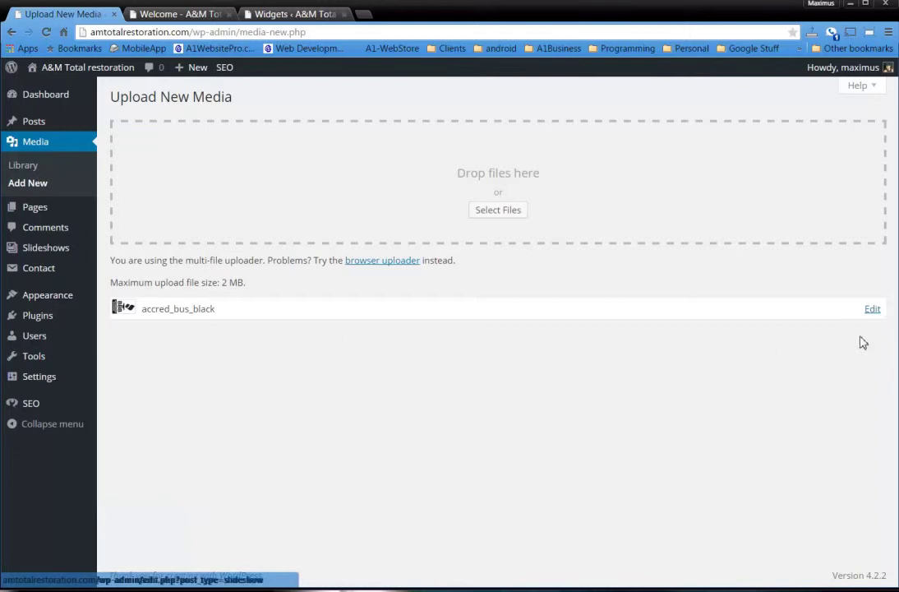
# Open the newly uploaded logo in the image editor, rotate it counter-clockwise so it stands upright, and save it
pyautogui.click(873, 310)
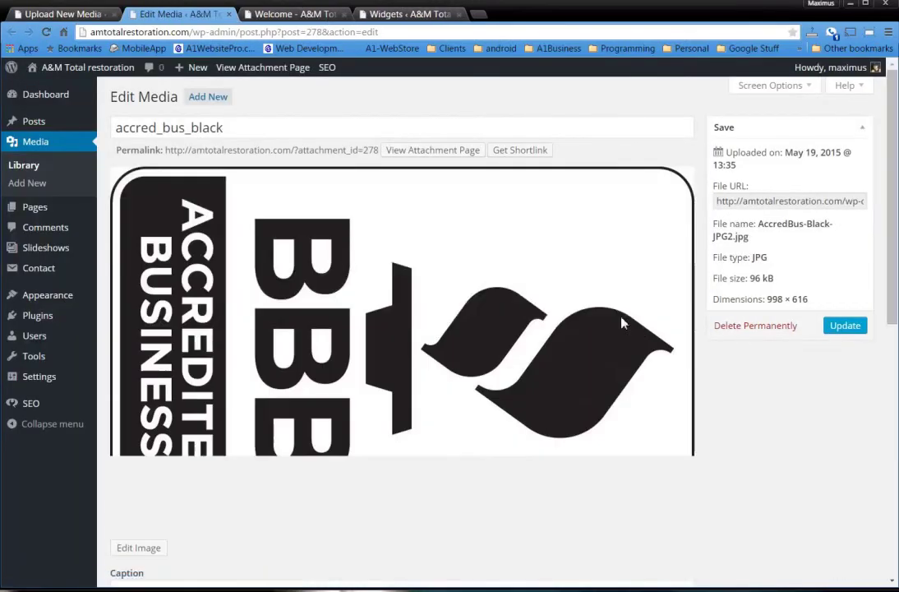
pyautogui.scroll(-3, 789, 362)
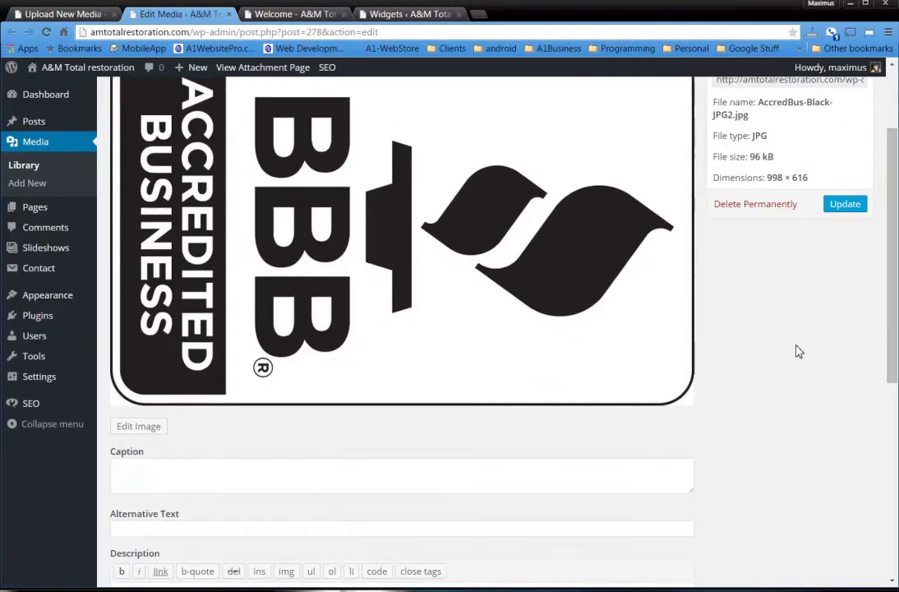
pyautogui.click(133, 427)
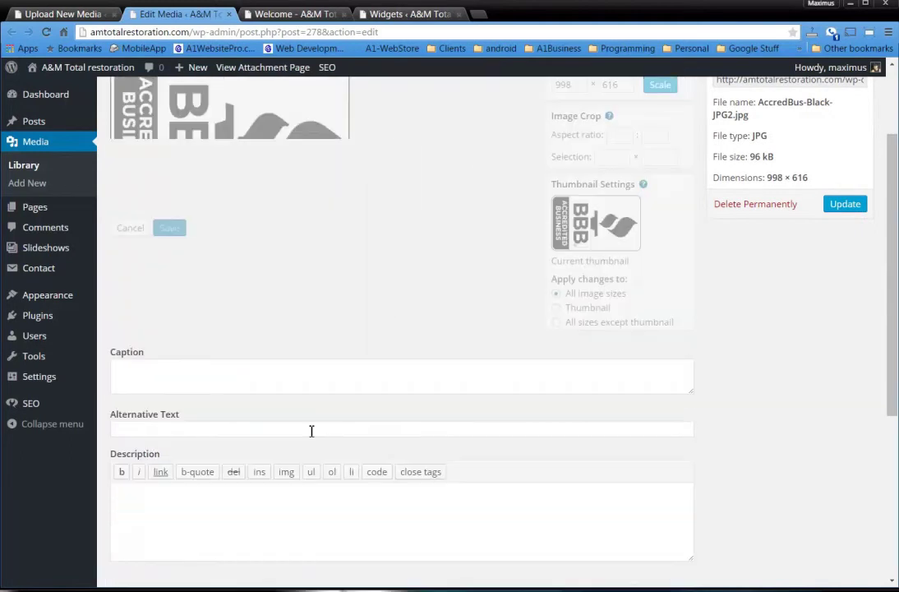
pyautogui.scroll(3, 353, 423)
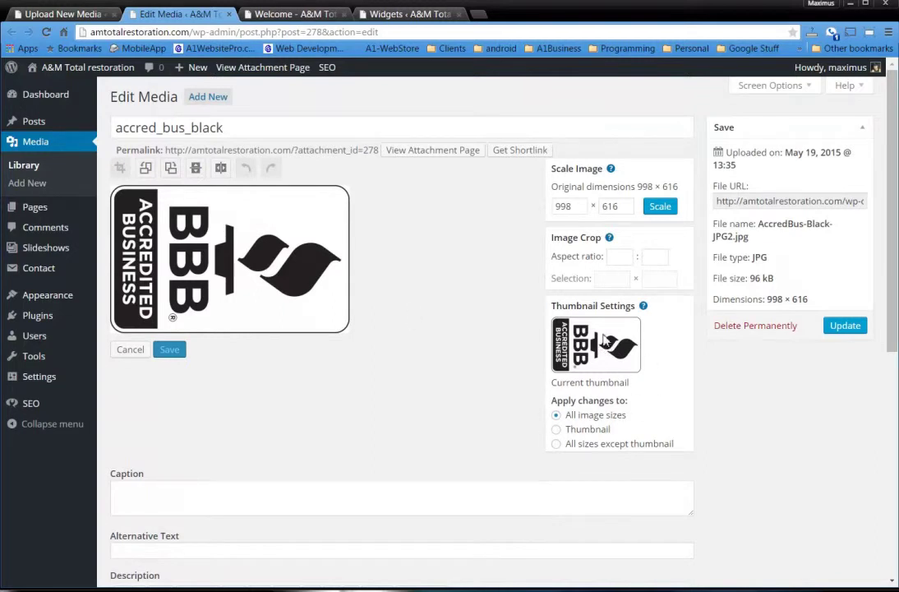
pyautogui.click(145, 169)
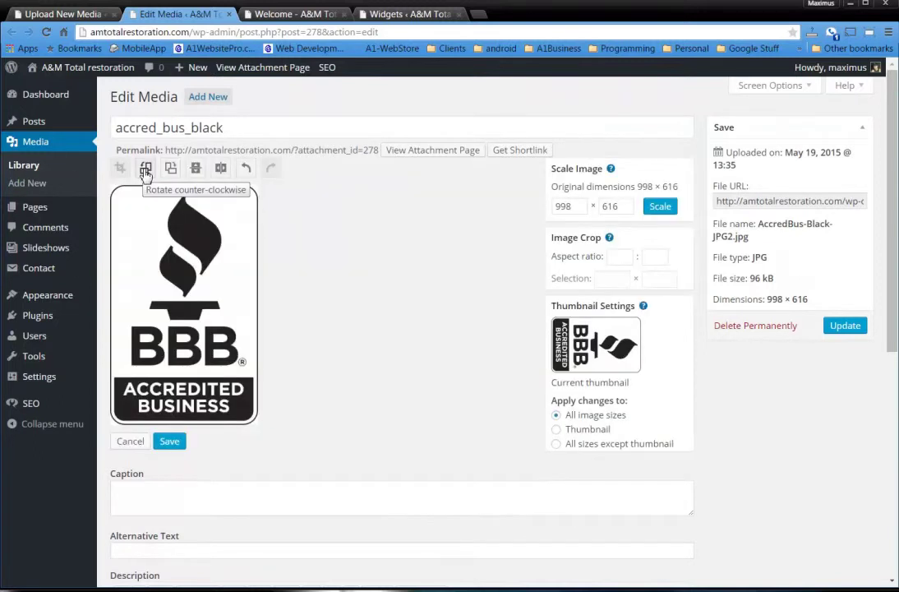
pyautogui.click(170, 447)
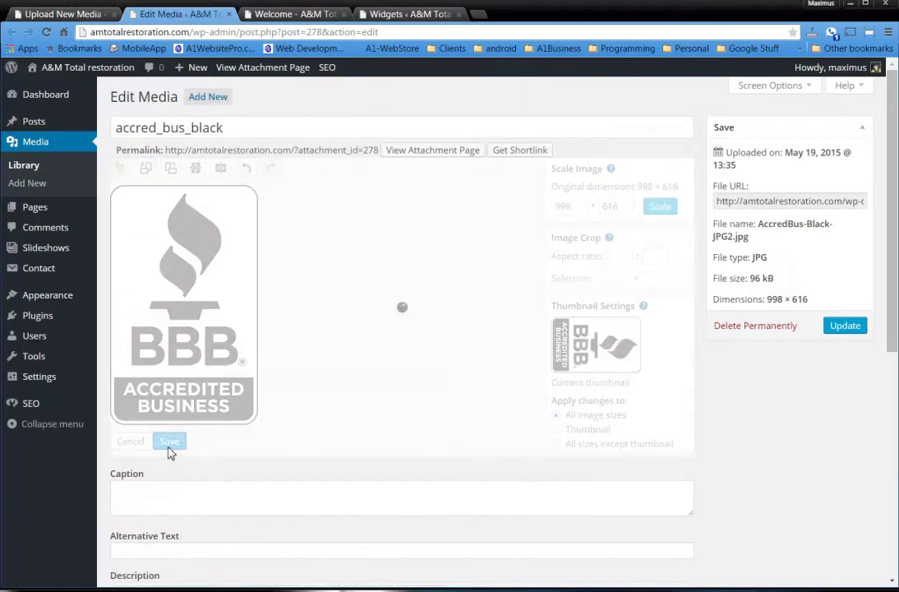
# Reopen the rotated logo in the image editor, crop only its thumbnail to about 560 × 766 around the torch and BBB letters, and save
pyautogui.scroll(-5, 398, 411)
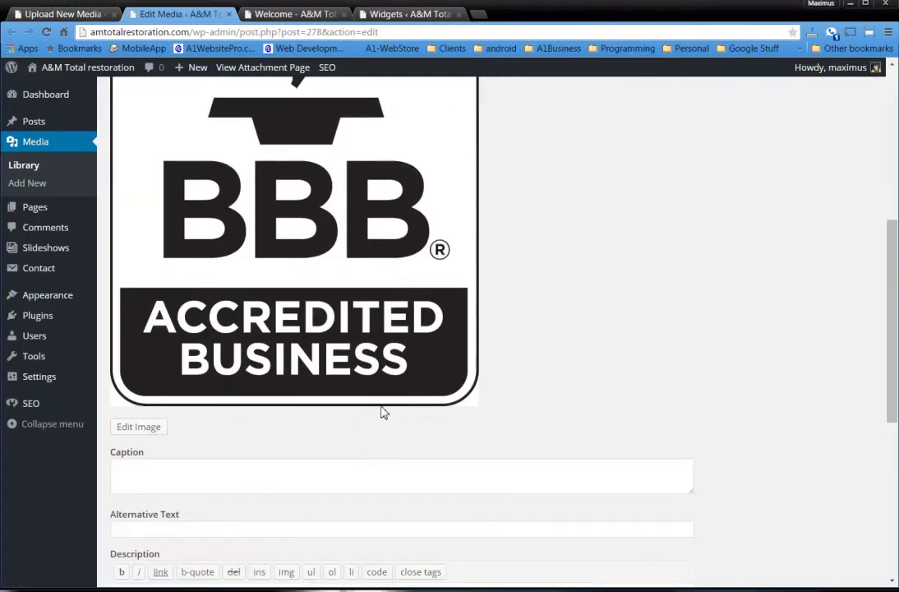
pyautogui.click(148, 430)
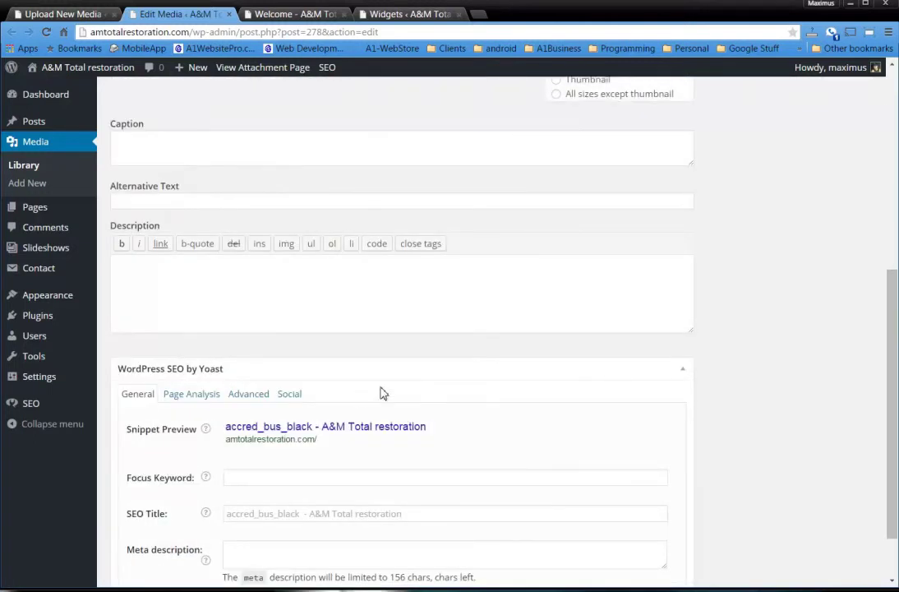
pyautogui.scroll(4, 413, 386)
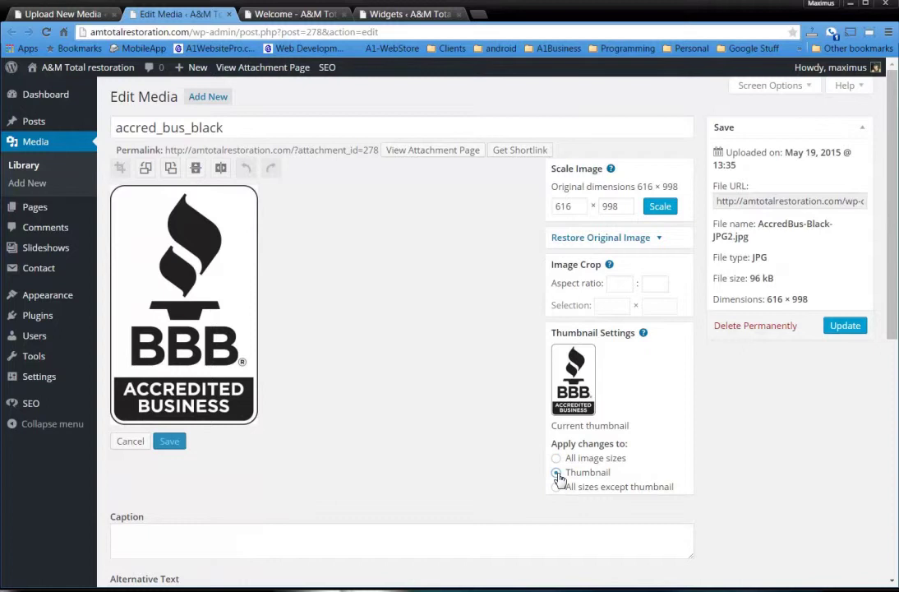
pyautogui.click(556, 474)
pyautogui.moveTo(117, 194); pyautogui.dragTo(252, 380)
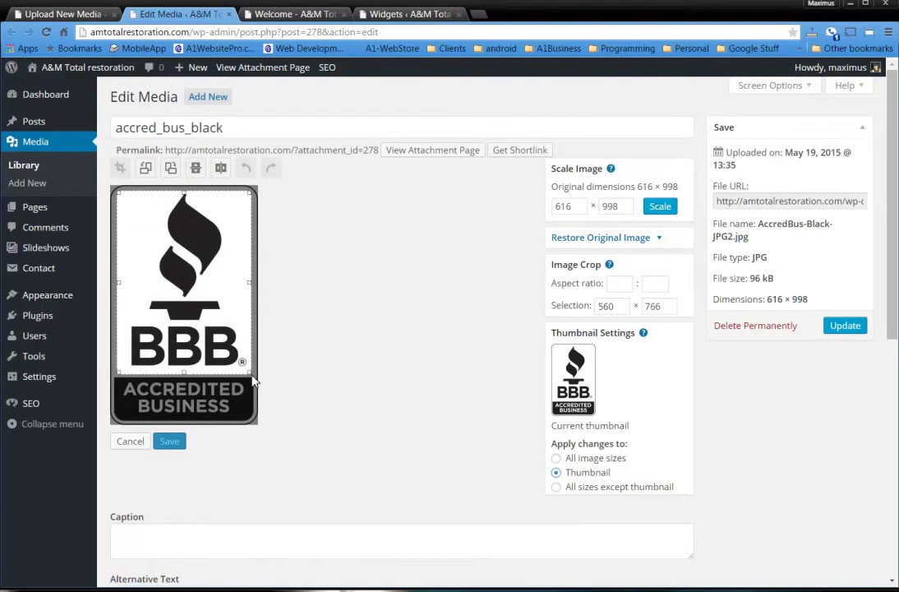
pyautogui.click(121, 170)
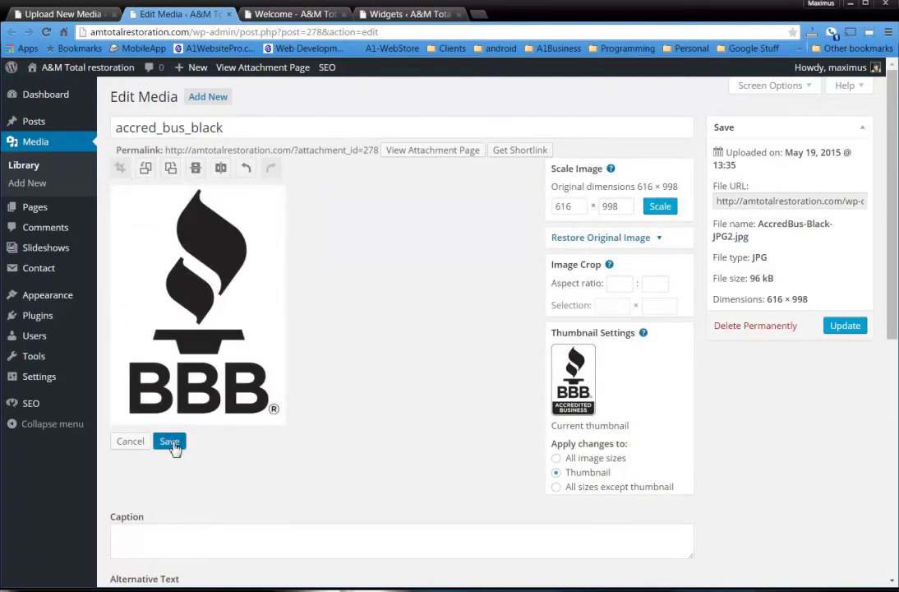
pyautogui.click(170, 443)
# Reopen the logo in the image editor, crop all sizes except the thumbnail to about 564 × 968 inside the border, and save
pyautogui.scroll(-4, 329, 418)
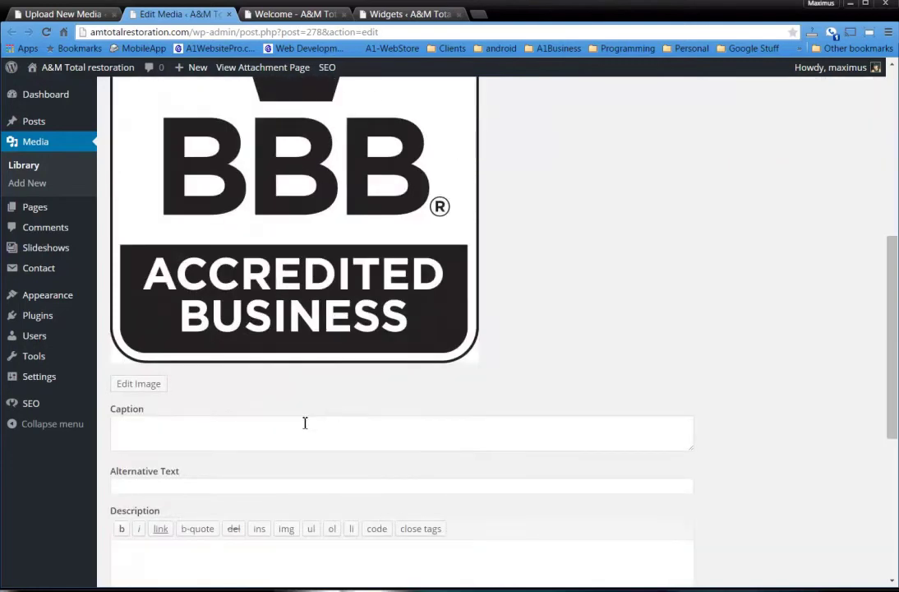
pyautogui.click(132, 384)
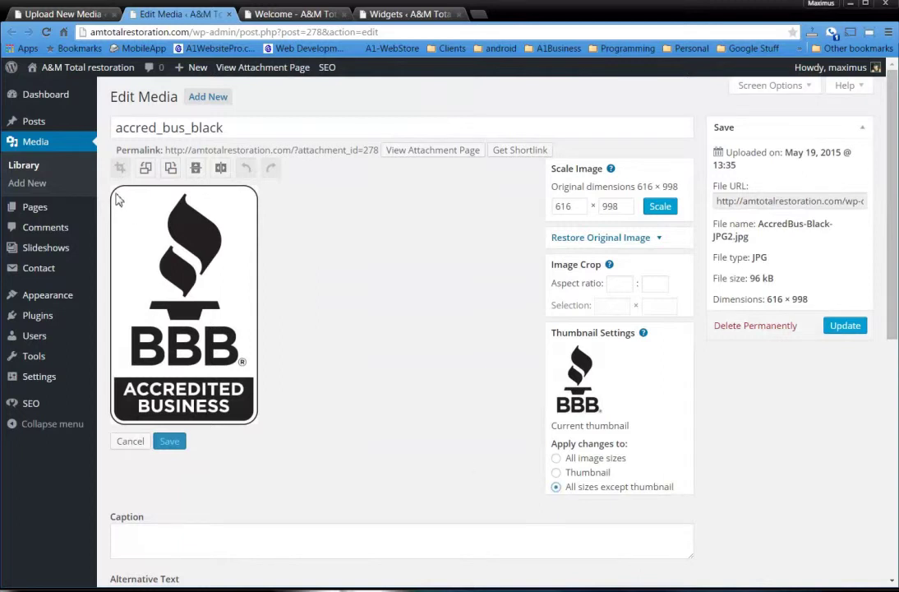
pyautogui.moveTo(116, 194); pyautogui.dragTo(253, 429)
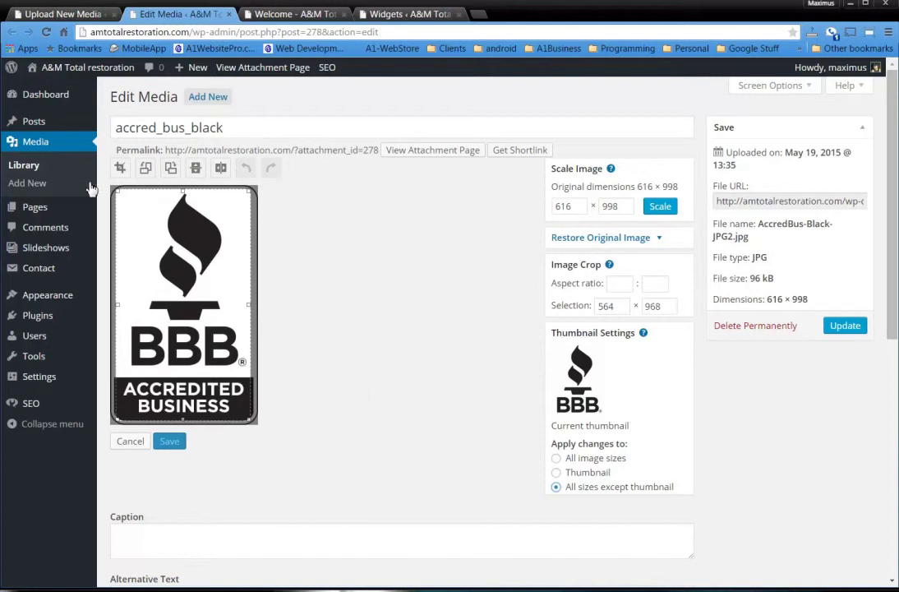
pyautogui.click(120, 167)
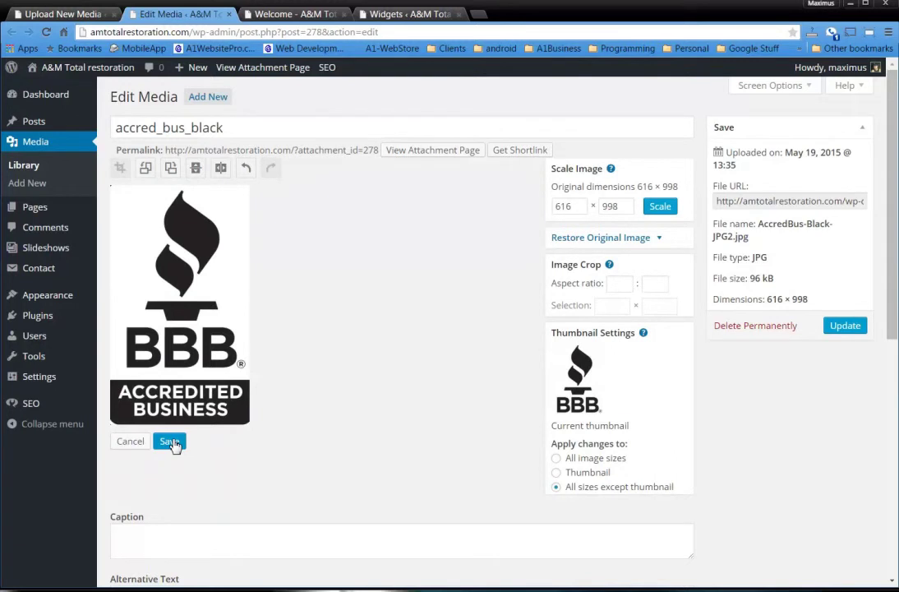
pyautogui.click(170, 441)
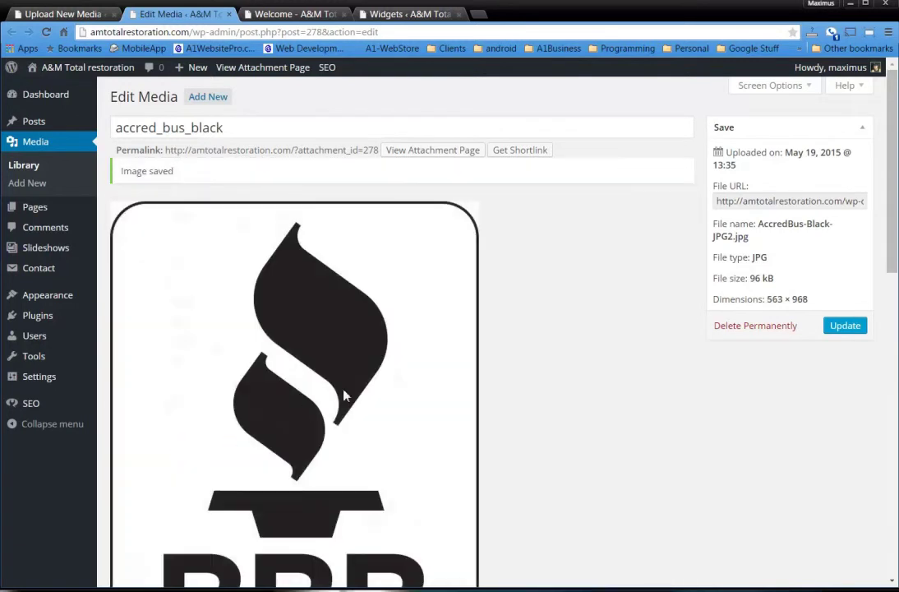
# Reopen the cropped logo in the image editor and check its file URL
pyautogui.scroll(-7, 332, 400)
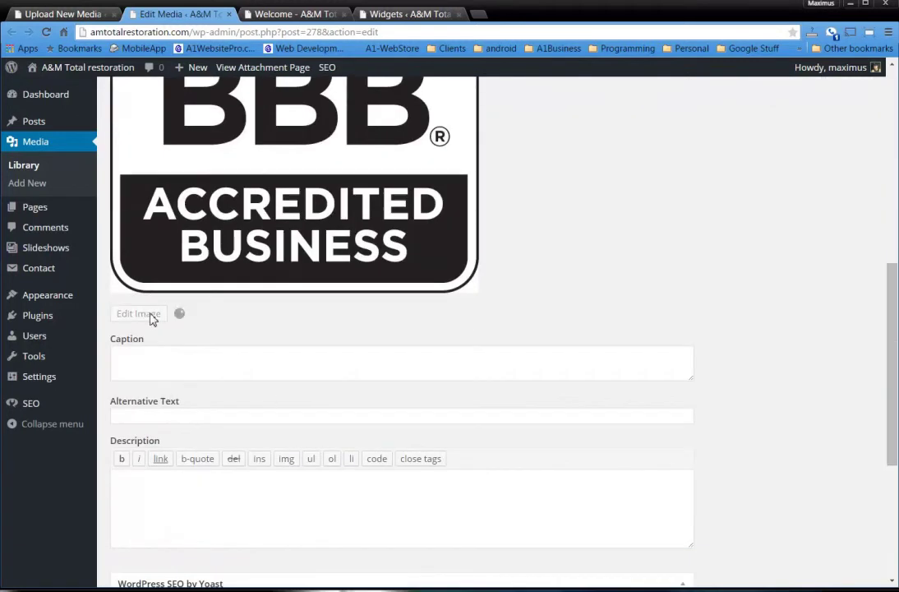
pyautogui.click(138, 314)
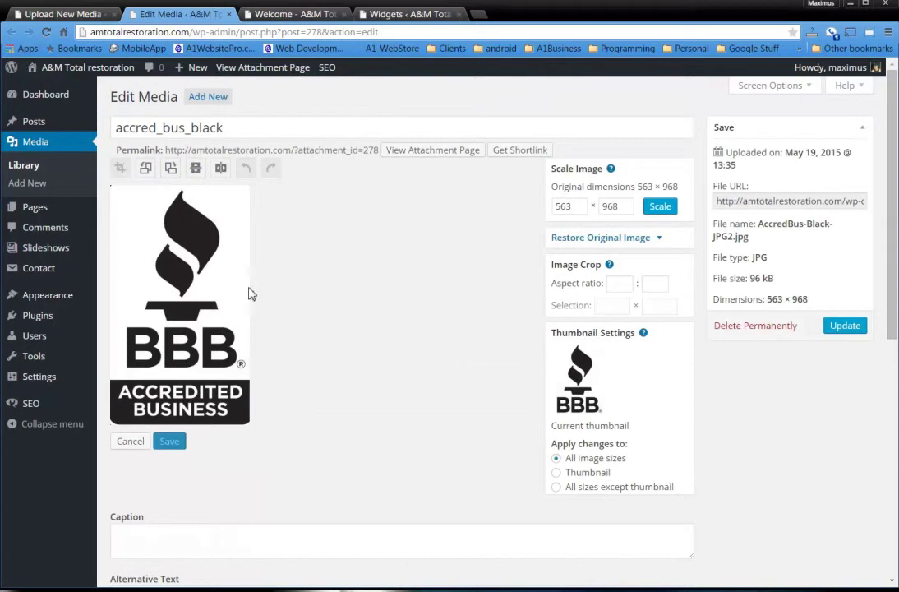
pyautogui.moveTo(719, 200); pyautogui.dragTo(896, 208)
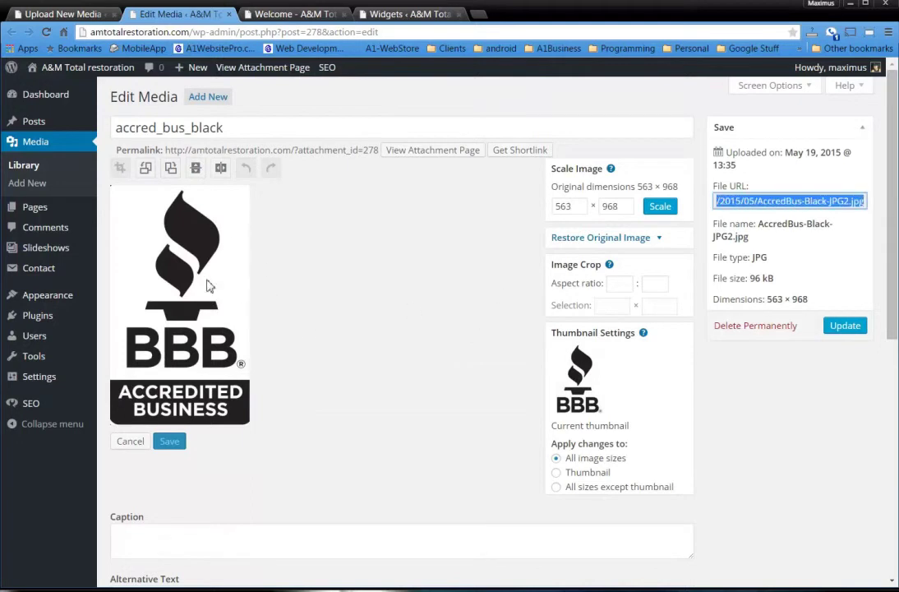
pyautogui.click(381, 373)
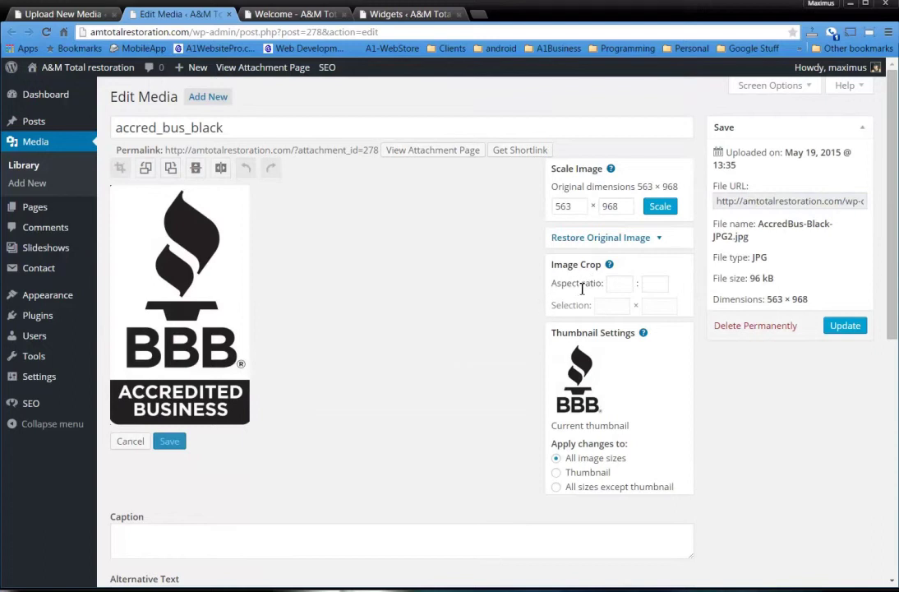
# Enter a 1:1 crop aspect ratio and select an area of about 380 × 438 around the torch flame
pyautogui.click(621, 285)
pyautogui.write('1')
pyautogui.press('Tab')
pyautogui.write('1')
pyautogui.moveTo(137, 199); pyautogui.dragTo(231, 297)
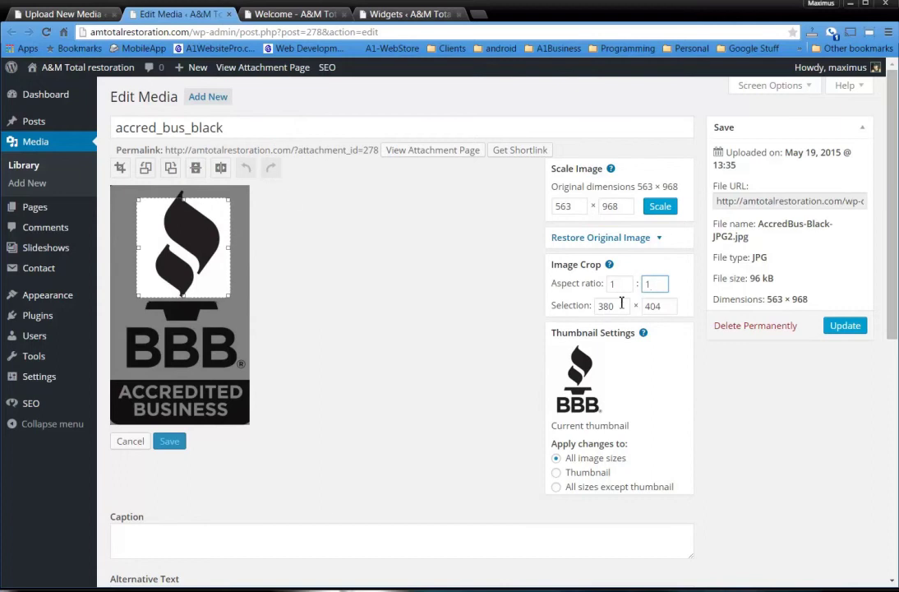
pyautogui.moveTo(183, 201); pyautogui.dragTo(160, 166)
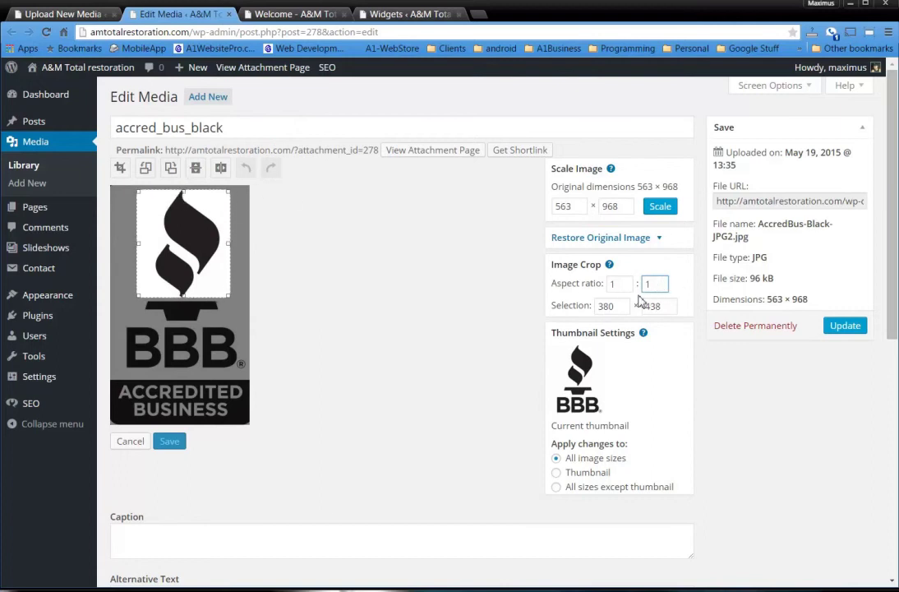
# Set the crop selection around the flame to a square of 438 × 438
pyautogui.press('Tab')
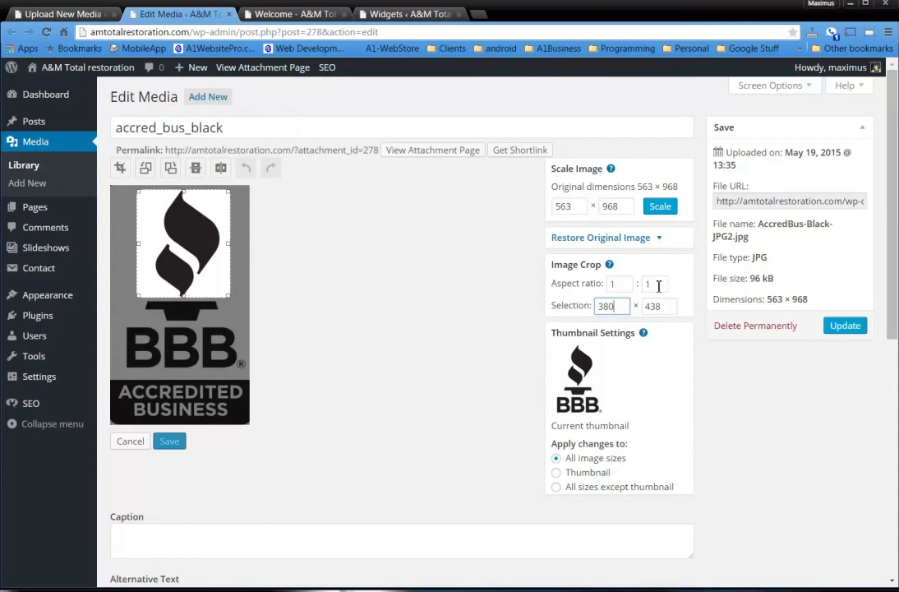
pyautogui.moveTo(619, 306); pyautogui.dragTo(567, 308)
pyautogui.moveTo(668, 306); pyautogui.dragTo(498, 305)
pyautogui.write('438')
pyautogui.click(251, 290)
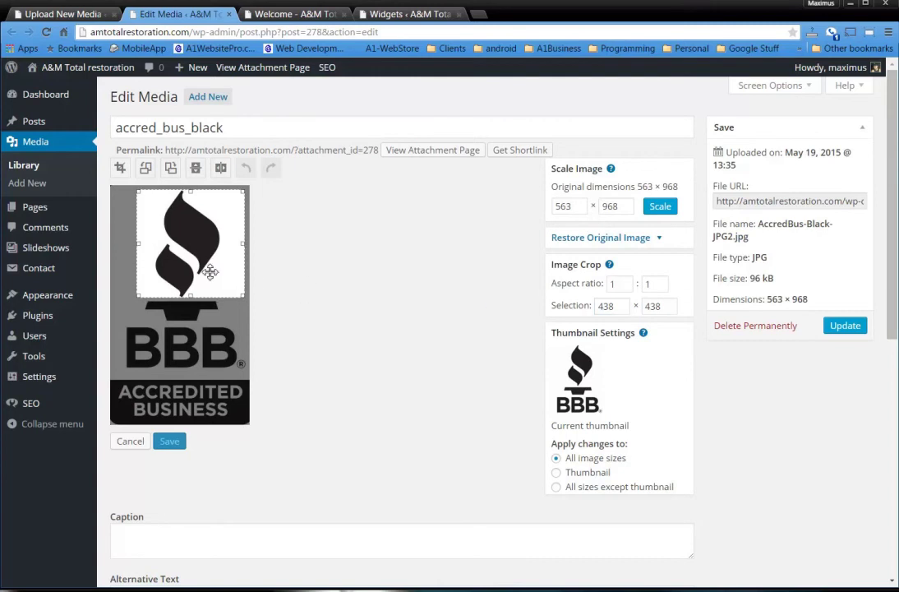